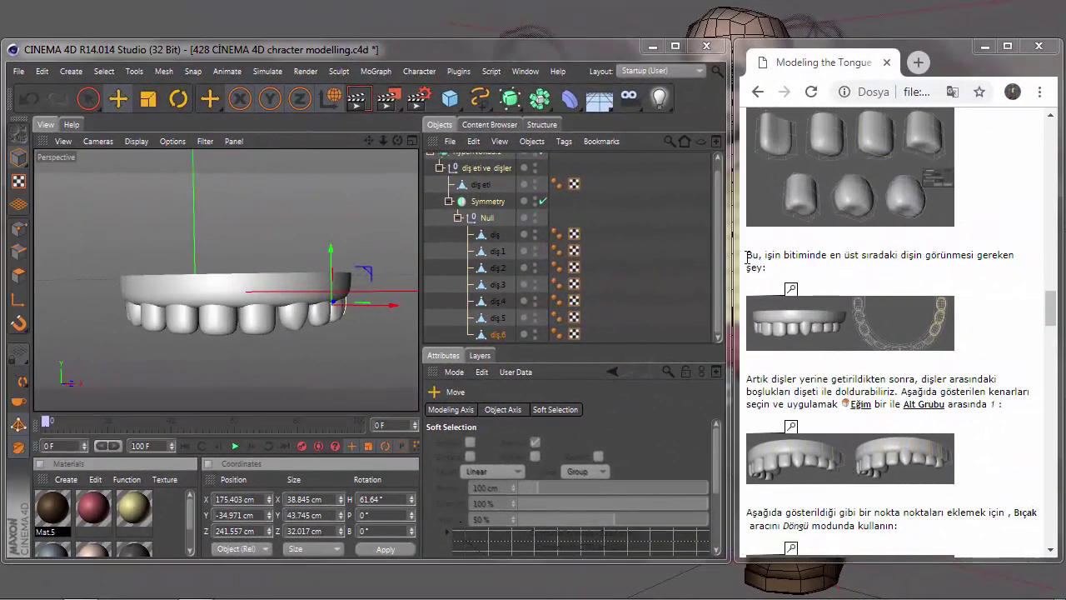
# Highlight the finished-top-teeth paragraph and enlarge its reference image in the tutorial.
pyautogui.moveTo(743, 255); pyautogui.dragTo(891, 269)
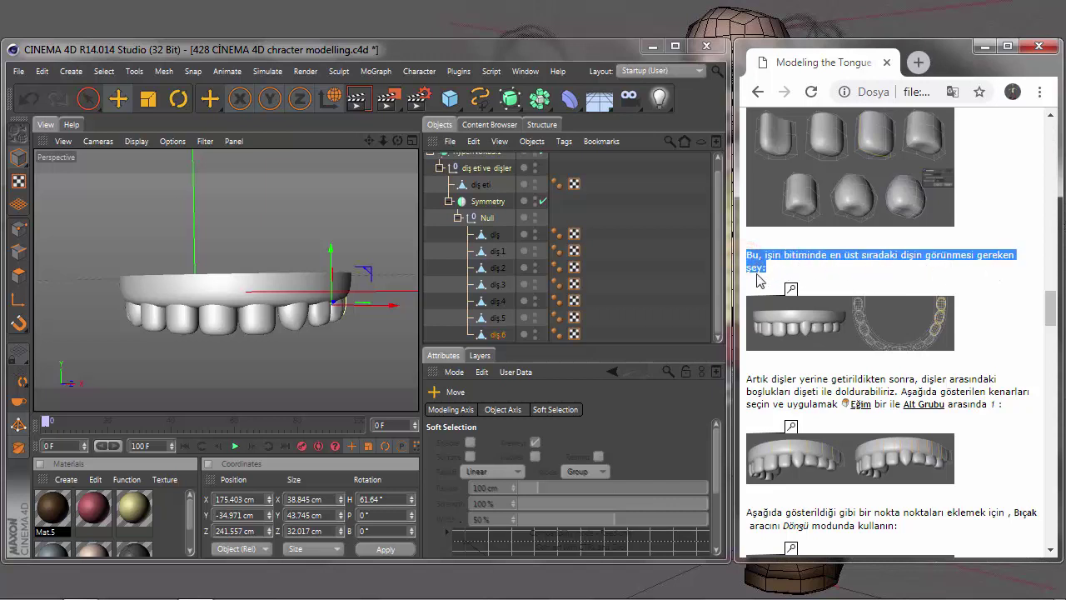
pyautogui.click(874, 355)
pyautogui.scroll(-1, 880, 345)
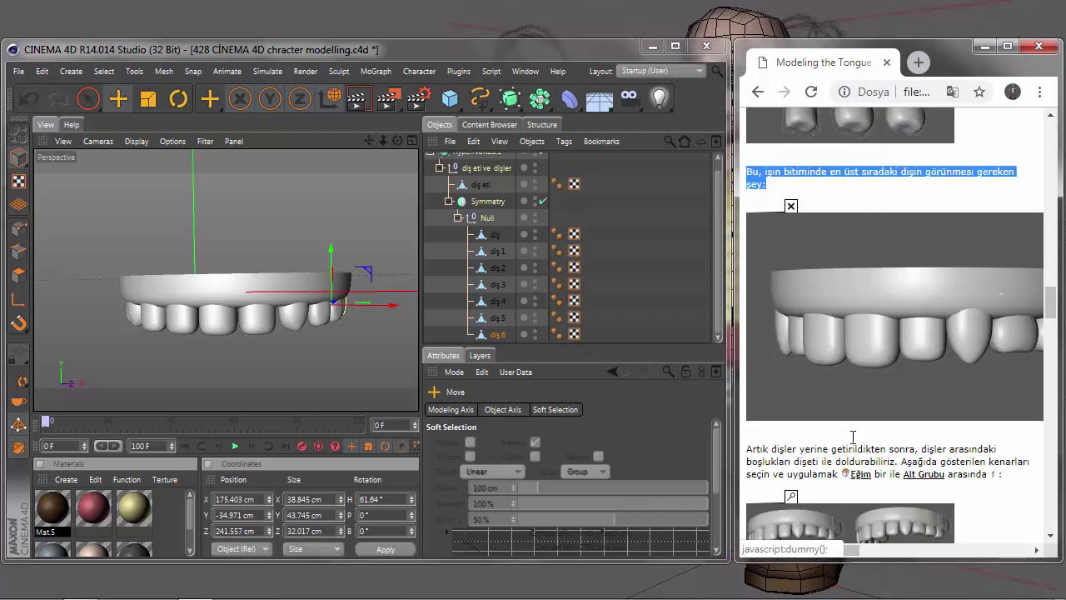
pyautogui.click(262, 304)
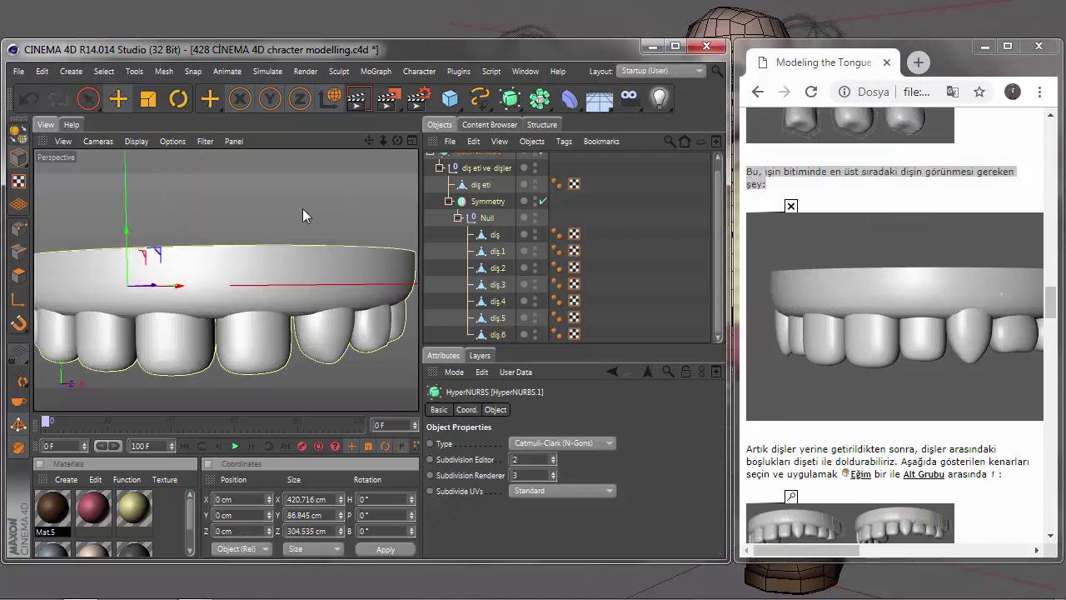
# Scale the diş.2 tooth taller along Y.
pyautogui.moveTo(371, 139); pyautogui.dragTo(542, 338)
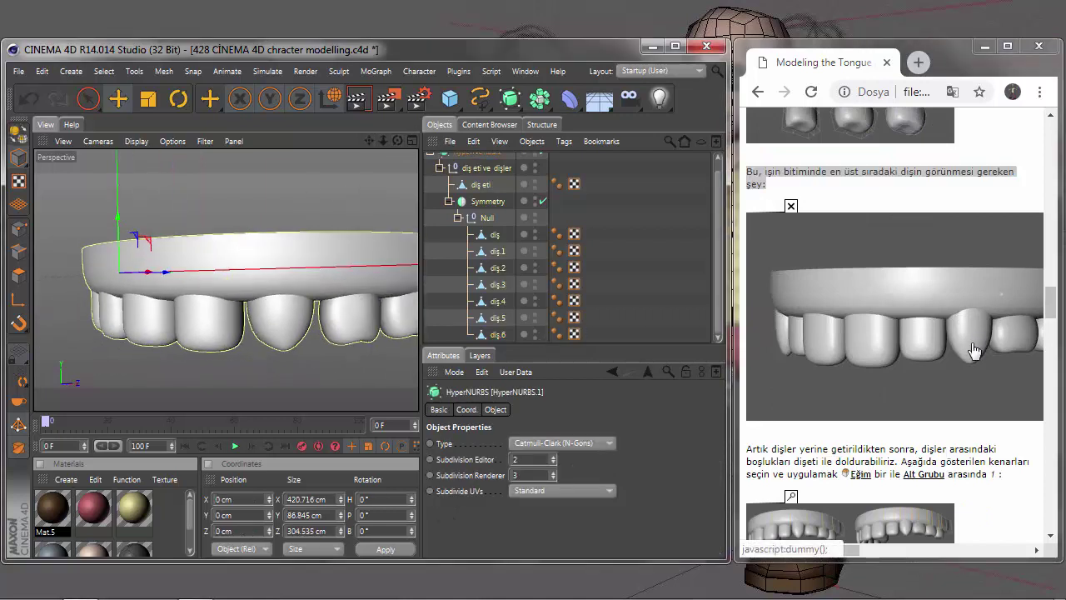
pyautogui.click(497, 337)
pyautogui.click(308, 335)
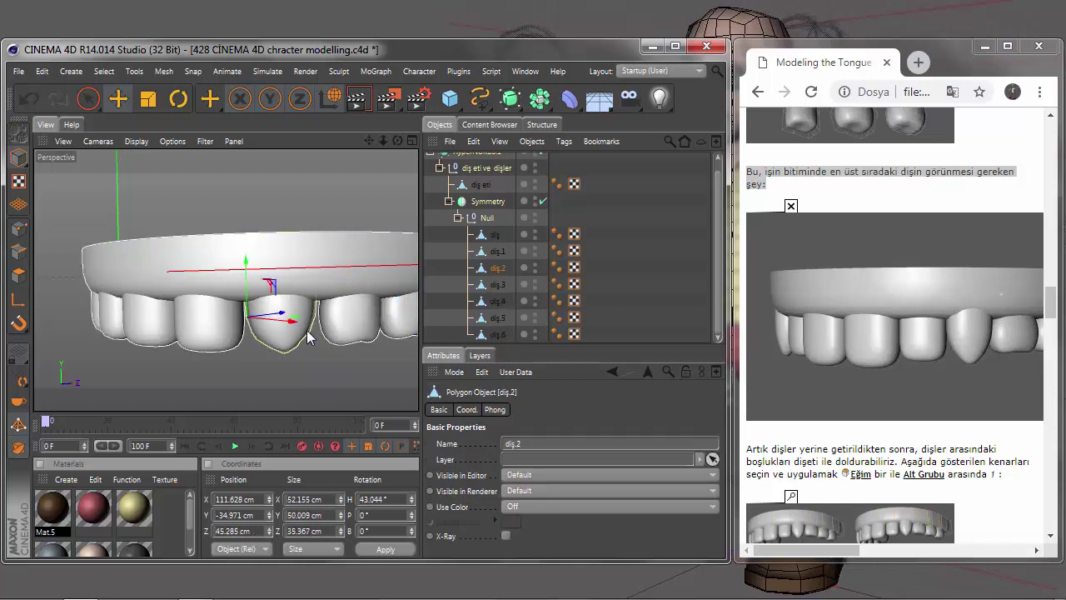
pyautogui.moveTo(397, 141); pyautogui.dragTo(392, 146)
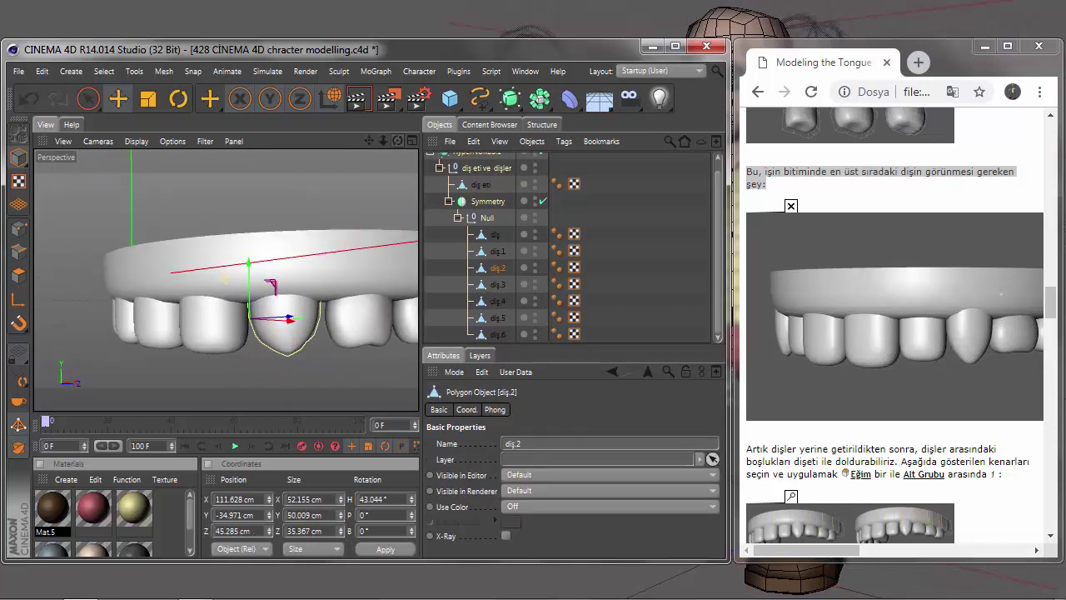
pyautogui.press('t')
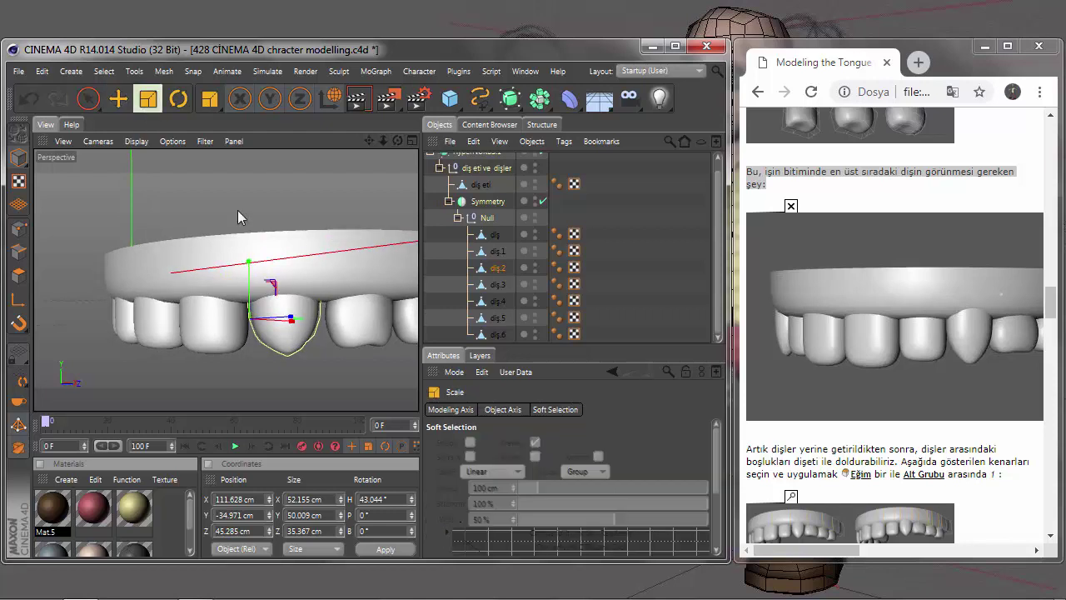
pyautogui.moveTo(250, 265); pyautogui.dragTo(252, 245)
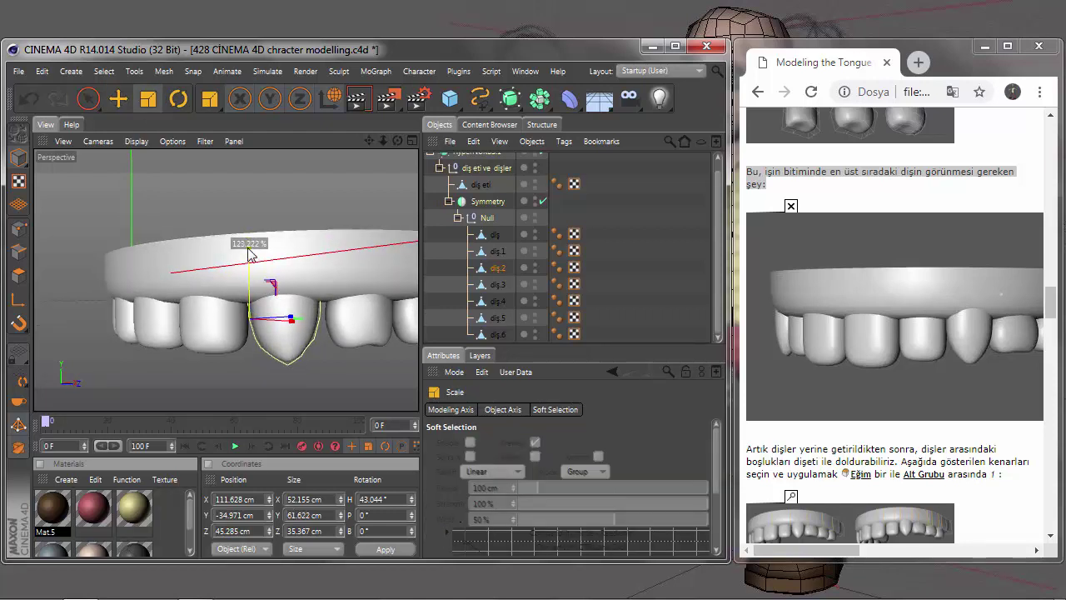
# Shorten the diş.1 tooth along Y from 55.6 cm to 45.175 cm.
pyautogui.click(214, 332)
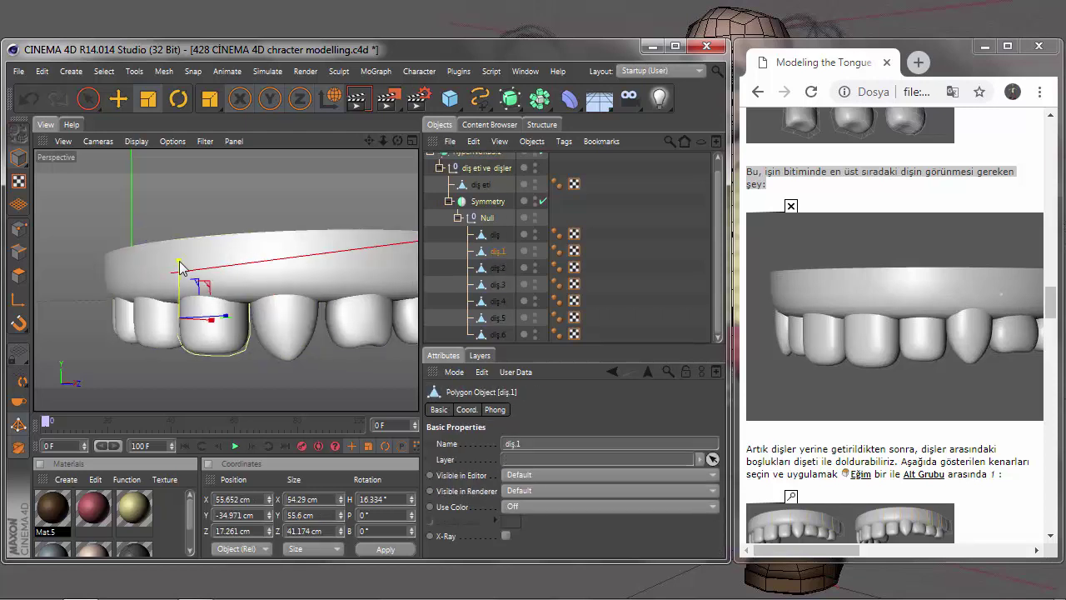
pyautogui.moveTo(179, 265)
pyautogui.mouseDown()
pyautogui.moveTo(183, 253)
pyautogui.moveTo(179, 277)
pyautogui.mouseUp()
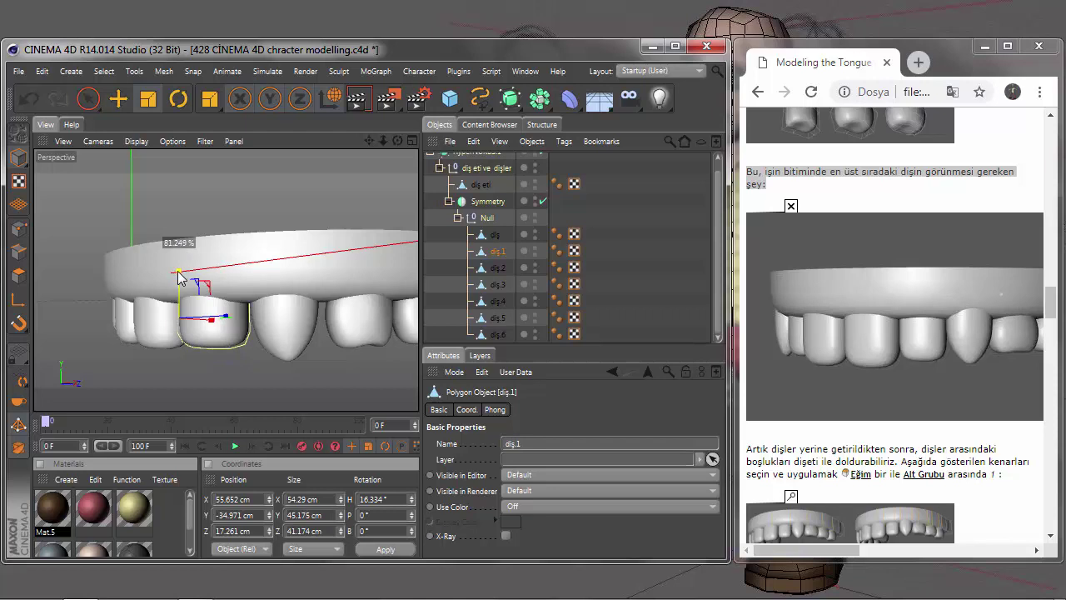
pyautogui.moveTo(398, 141); pyautogui.dragTo(401, 146)
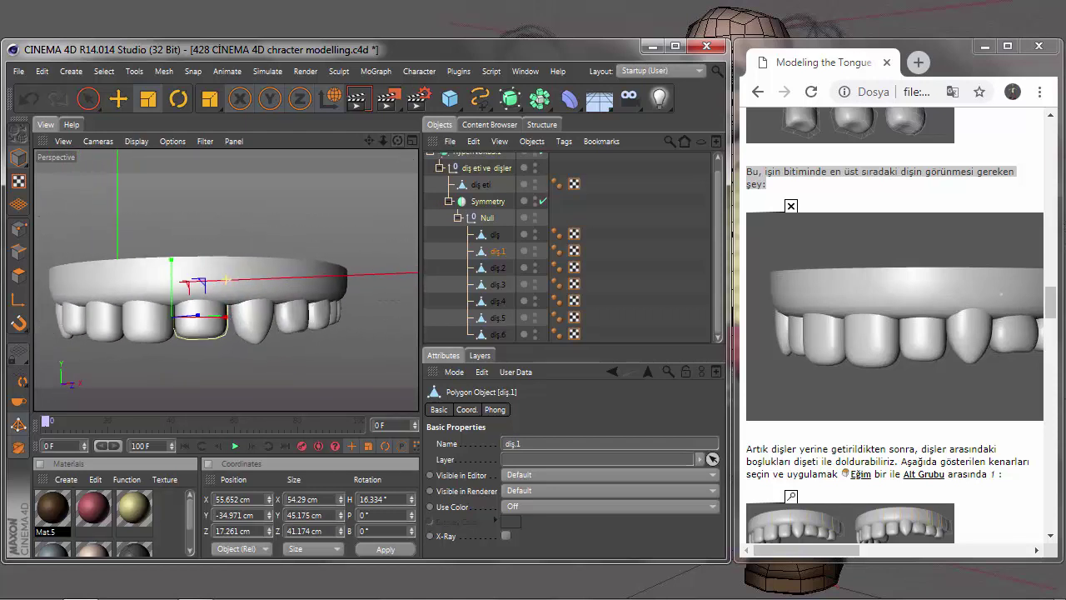
pyautogui.moveTo(226, 280); pyautogui.dragTo(301, 292)
pyautogui.moveTo(369, 141); pyautogui.dragTo(306, 142)
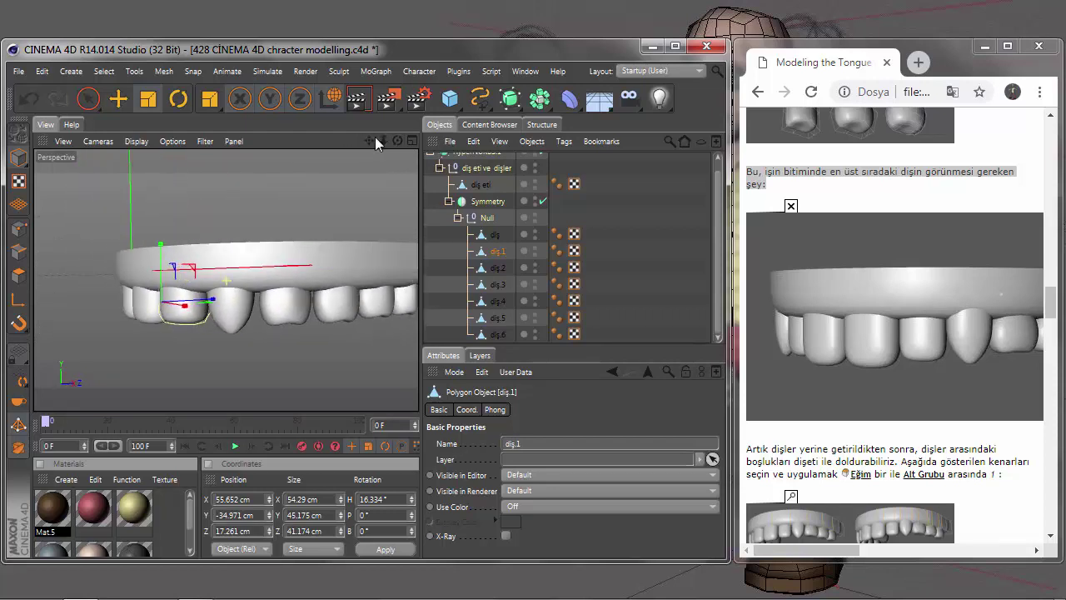
# Highlight the gap-filling paragraph and scroll to its gum bevel reference image.
pyautogui.click(749, 454)
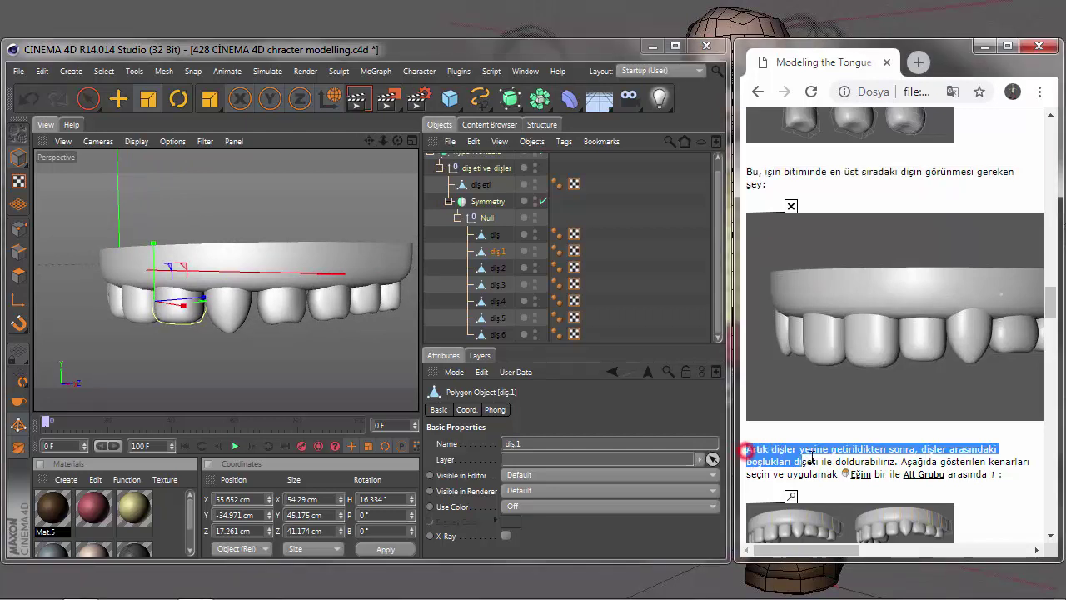
pyautogui.moveTo(749, 455); pyautogui.dragTo(1000, 474)
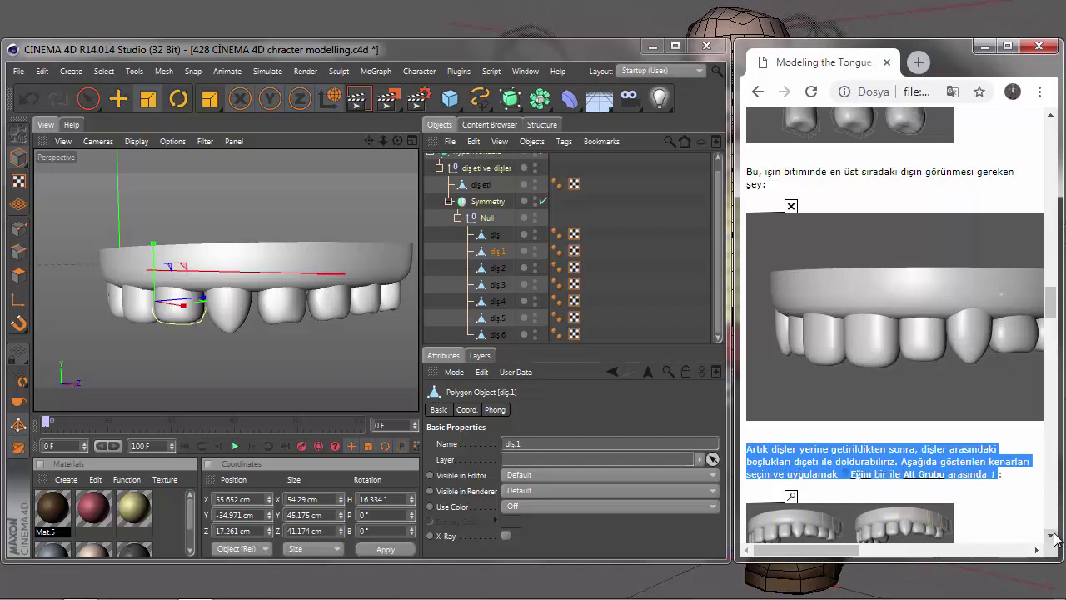
pyautogui.click(1052, 537)
pyautogui.click(1052, 537)
pyautogui.click(1052, 536)
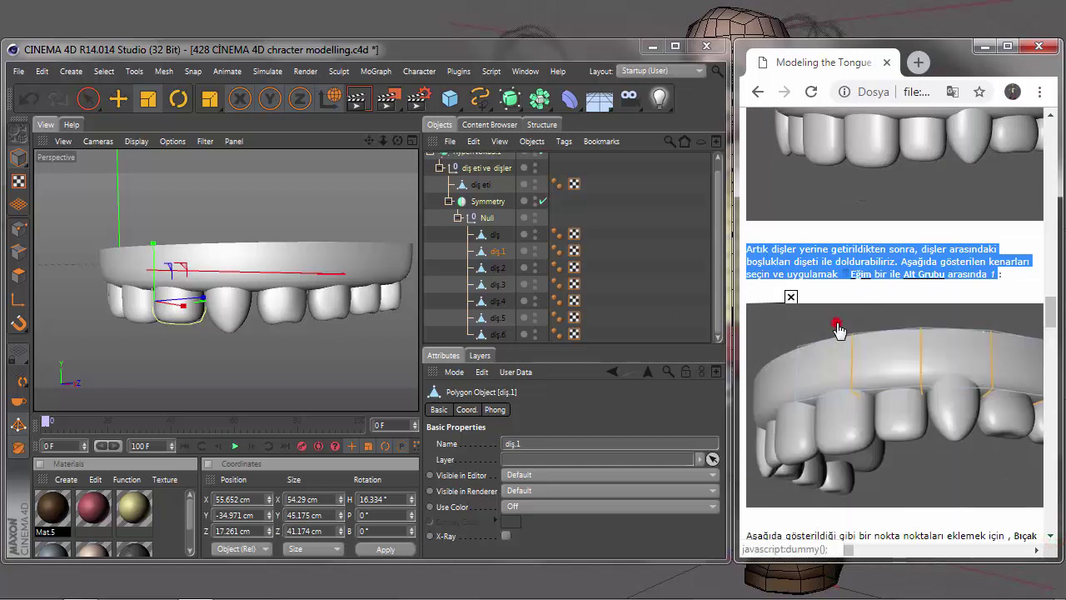
pyautogui.click(1052, 536)
pyautogui.click(1052, 536)
pyautogui.moveTo(842, 549)
pyautogui.mouseDown()
pyautogui.moveTo(1030, 561)
pyautogui.moveTo(988, 562)
pyautogui.mouseUp()
pyautogui.moveTo(370, 142); pyautogui.dragTo(316, 144)
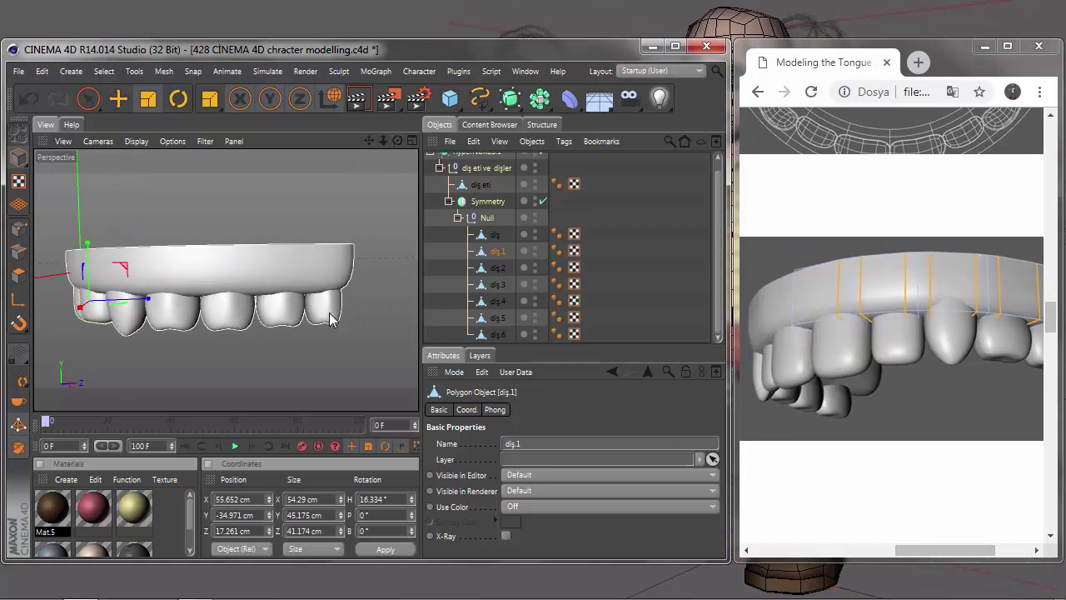
# Delete the diş.6 tooth and view the teeth from an angled top-down view.
pyautogui.click(431, 334)
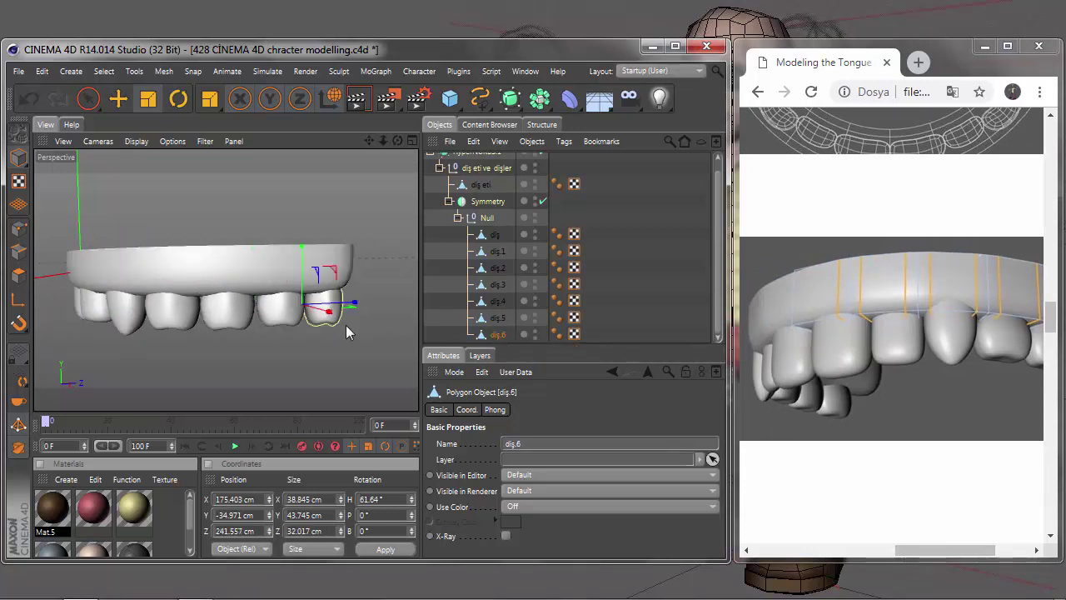
pyautogui.press('e')
pyautogui.press('Delete')
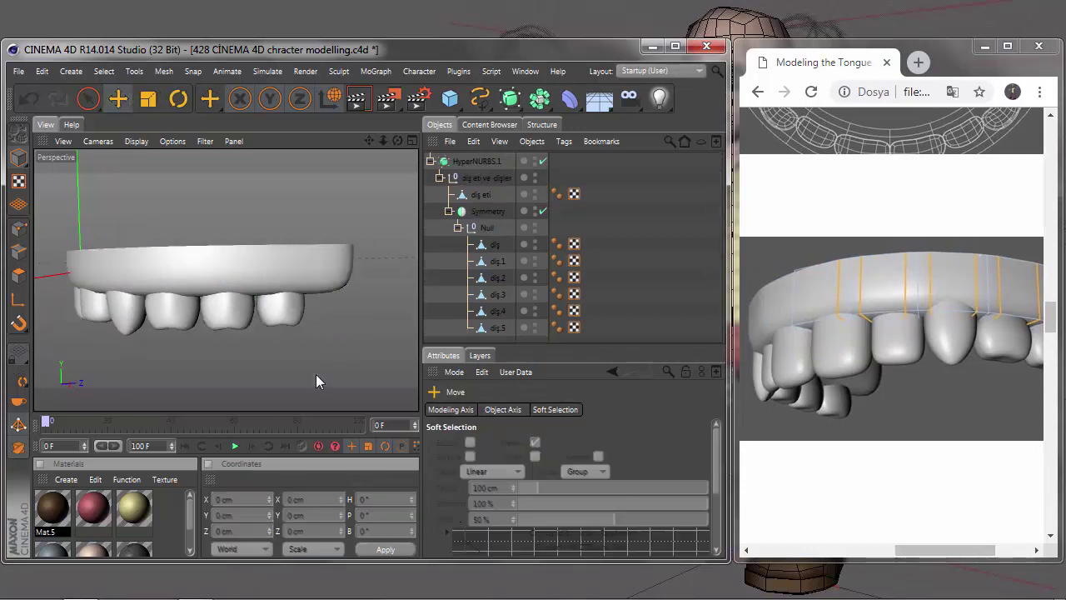
pyautogui.moveTo(395, 141); pyautogui.dragTo(383, 143)
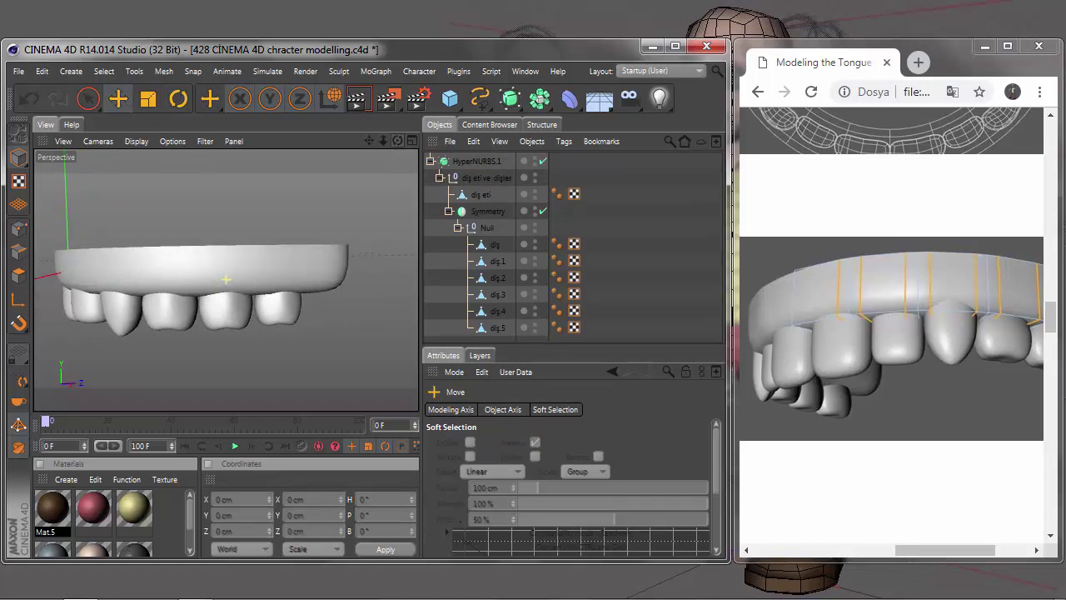
pyautogui.moveTo(383, 144)
pyautogui.mouseDown()
pyautogui.moveTo(333, 191)
pyautogui.moveTo(313, 244)
pyautogui.mouseUp()
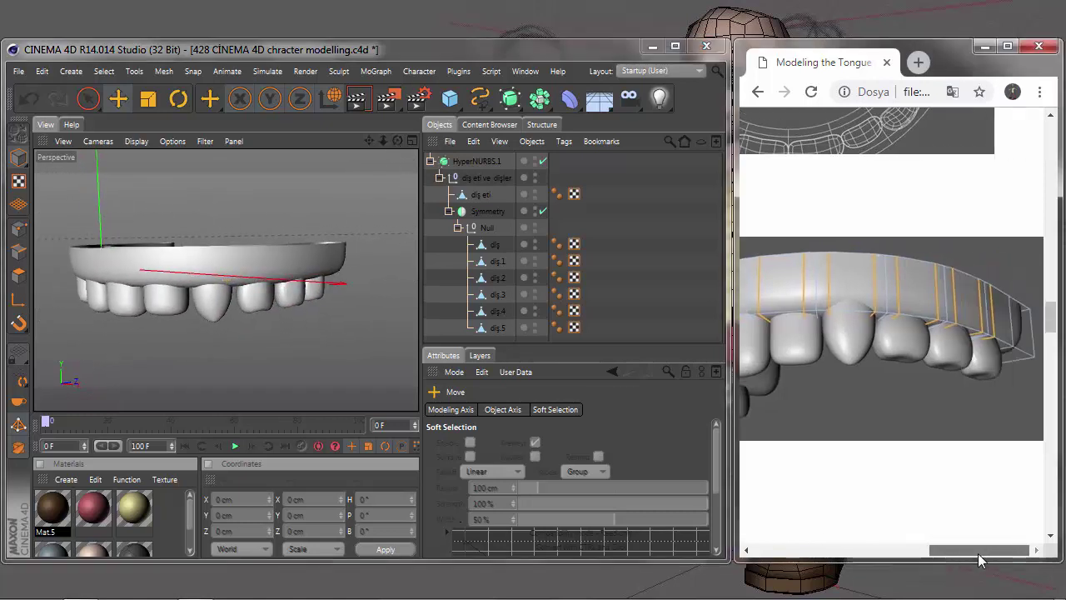
pyautogui.moveTo(929, 552); pyautogui.dragTo(939, 560)
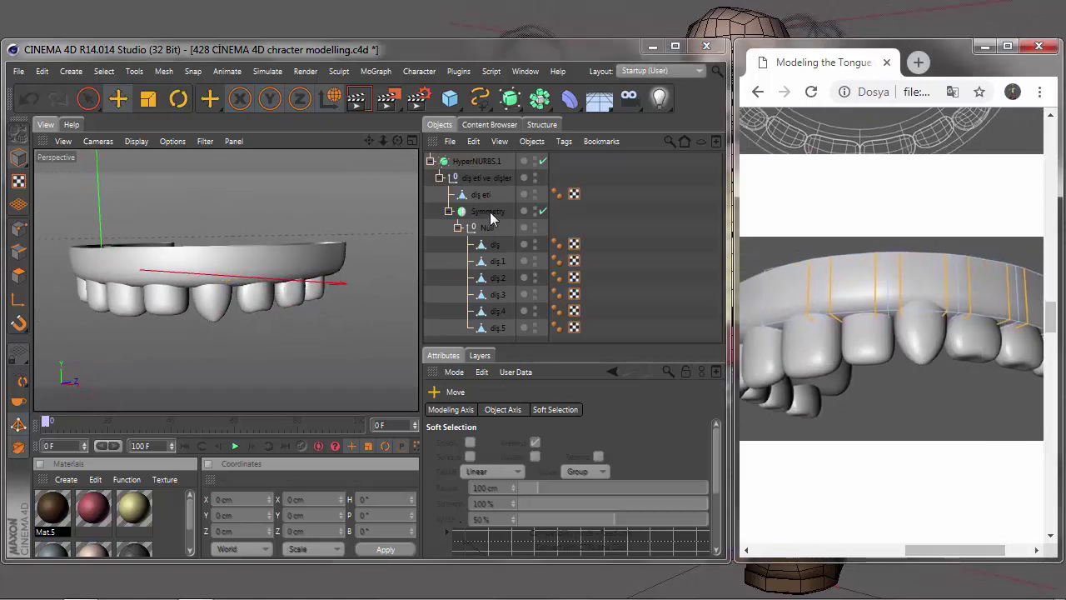
# Select the diş eti gum in edge mode and pick four edges between teeth.
pyautogui.click(481, 195)
pyautogui.click(13, 255)
pyautogui.rightClick(302, 346)
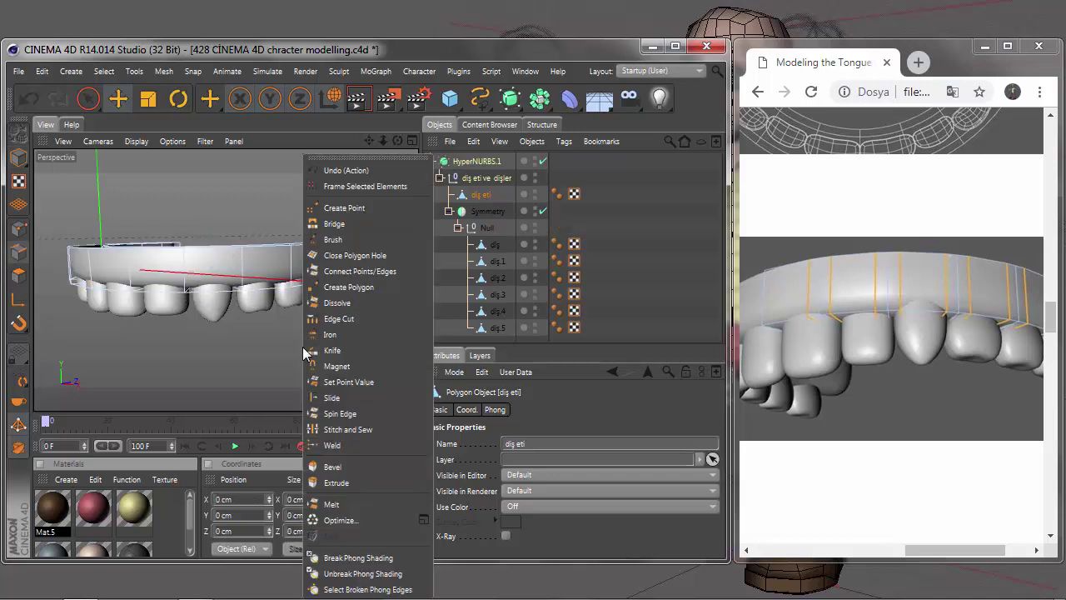
pyautogui.click(291, 363)
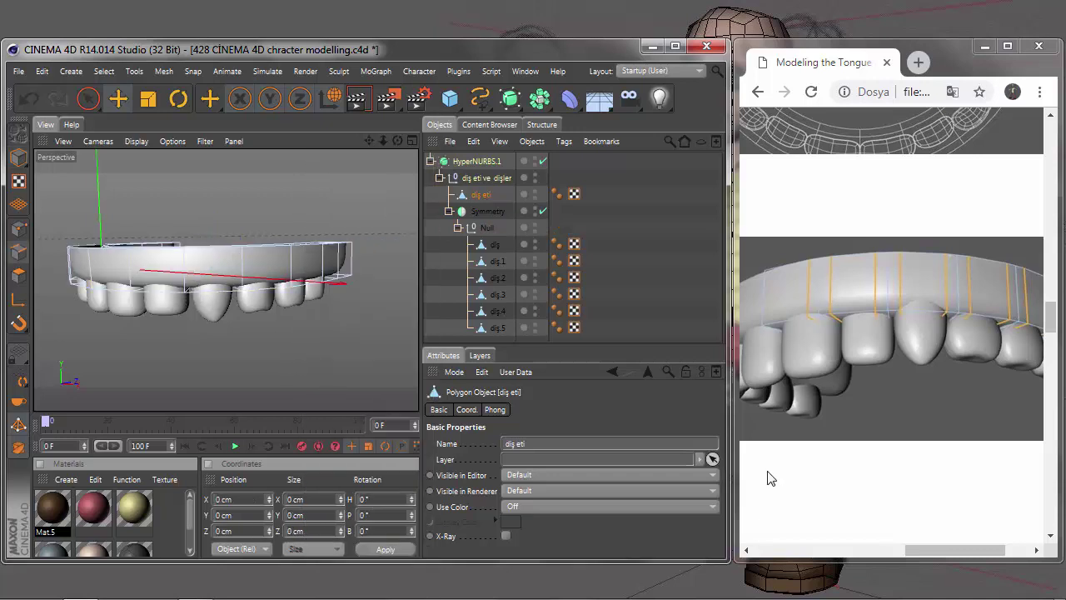
pyautogui.moveTo(932, 551); pyautogui.dragTo(1010, 337)
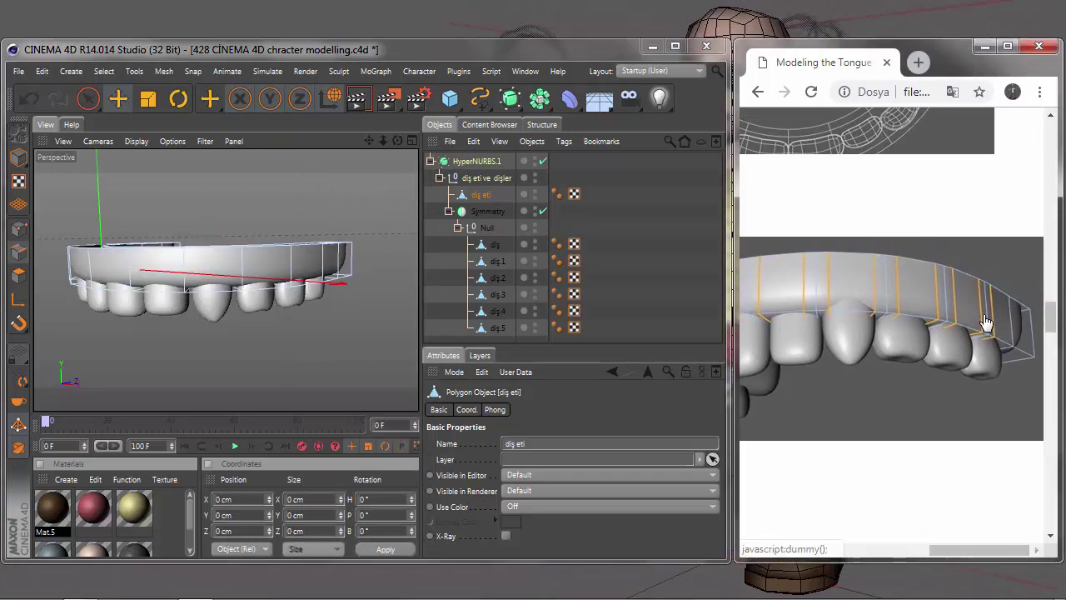
pyautogui.click(323, 273)
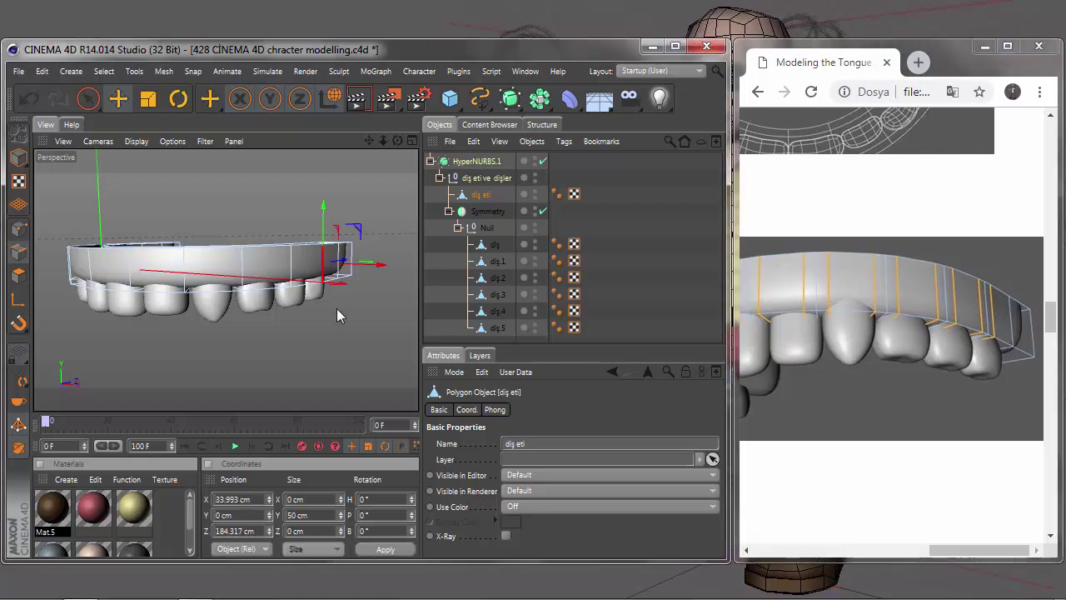
pyautogui.keyDown('shift'); pyautogui.click(294, 271); pyautogui.keyUp('shift')
pyautogui.keyDown('shift'); pyautogui.click(246, 268); pyautogui.keyUp('shift')
pyautogui.keyDown('shift'); pyautogui.click(189, 268); pyautogui.keyUp('shift')
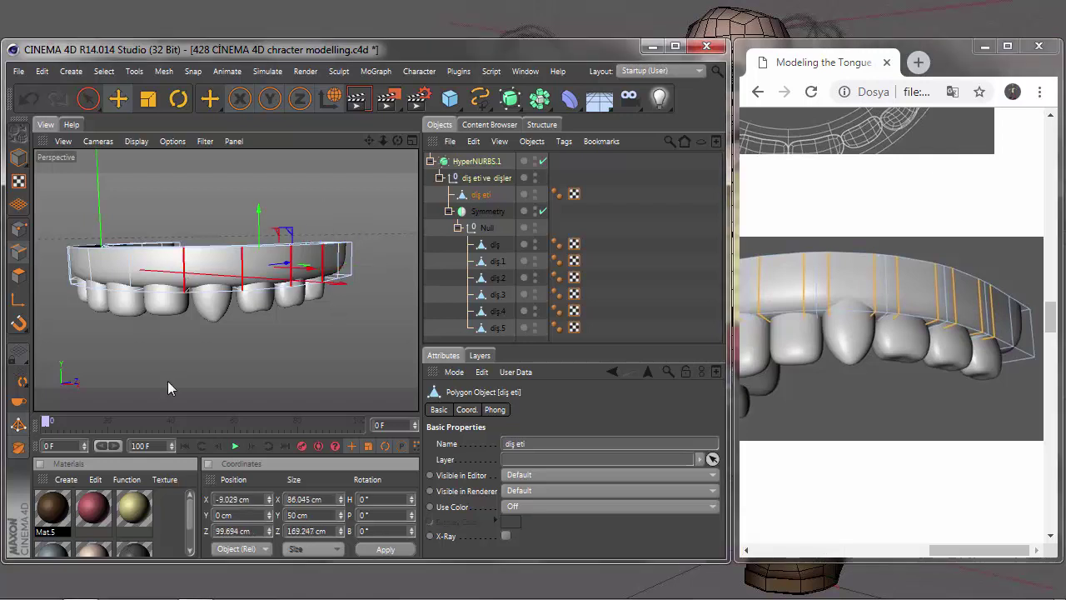
# Switch to Loop Selection and pick the remaining vertical loops between the teeth.
pyautogui.click(104, 71)
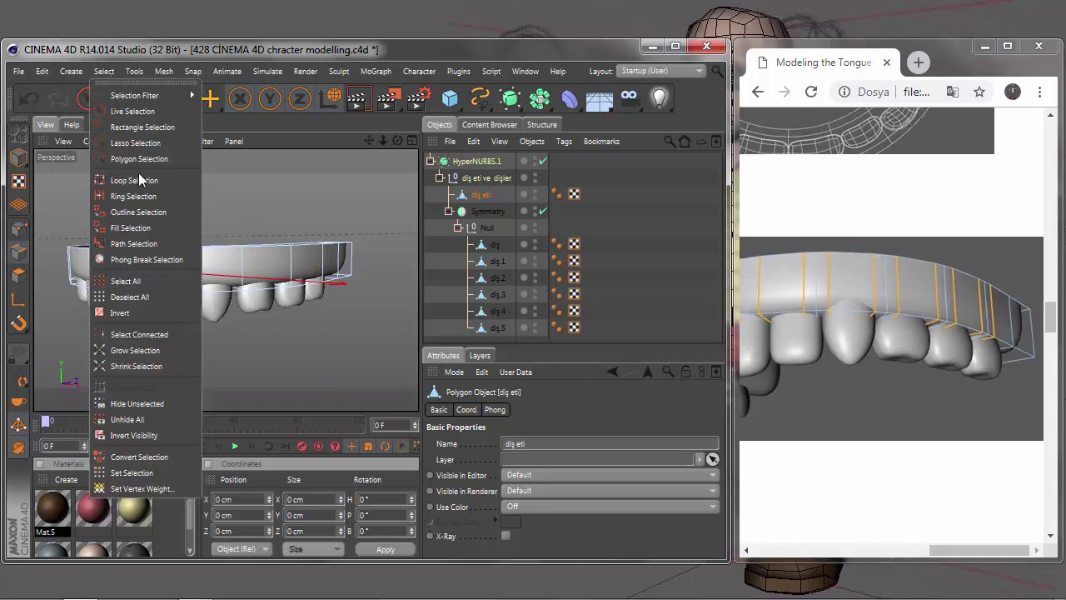
pyautogui.click(125, 178)
pyautogui.moveTo(397, 141); pyautogui.dragTo(345, 243)
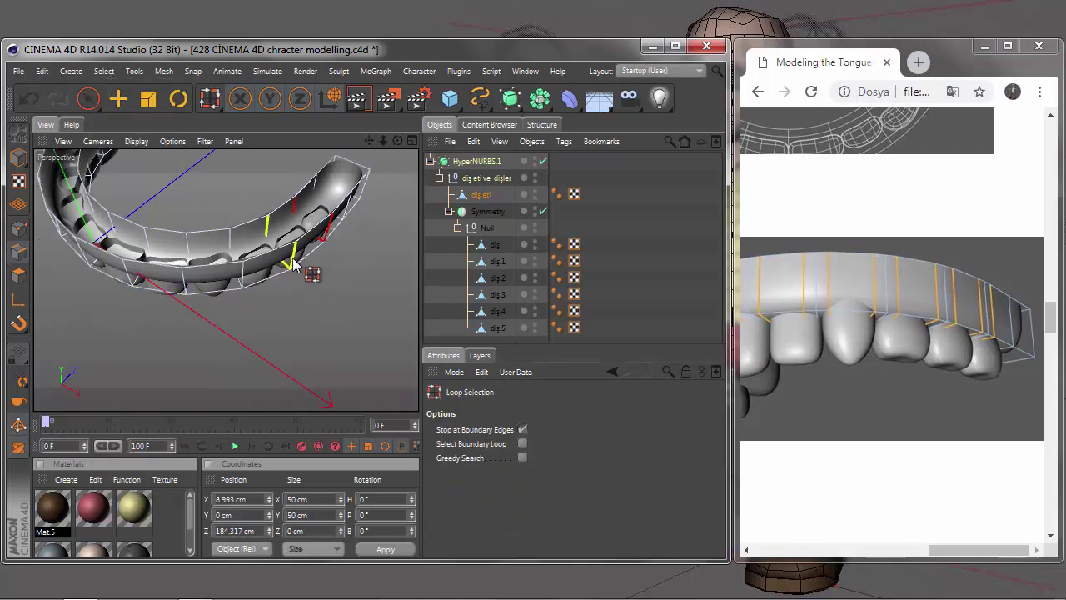
pyautogui.moveTo(192, 287)
pyautogui.keyDown('alt'); pyautogui.mouseDown()
pyautogui.moveTo(252, 287)
pyautogui.moveTo(217, 249)
pyautogui.mouseUp(); pyautogui.keyUp('alt')
pyautogui.moveTo(397, 140)
pyautogui.mouseDown()
pyautogui.moveTo(369, 142)
pyautogui.moveTo(384, 149)
pyautogui.moveTo(369, 147)
pyautogui.moveTo(374, 161)
pyautogui.mouseUp()
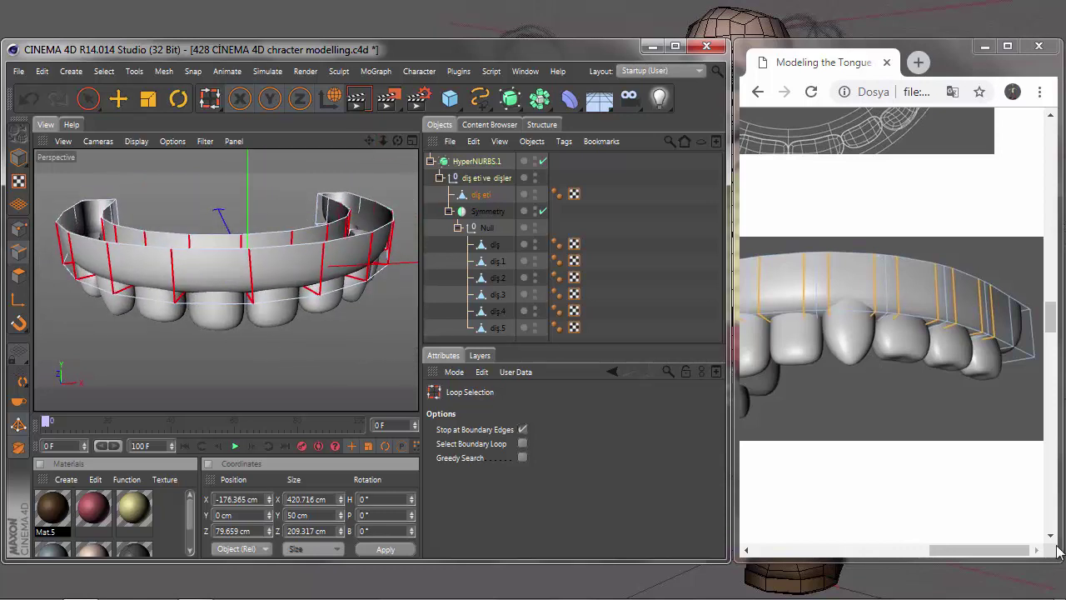
# Show the tutorial in original English and mark 'Bevel with a Subdivision of 1'.
pyautogui.moveTo(999, 550); pyautogui.dragTo(806, 550)
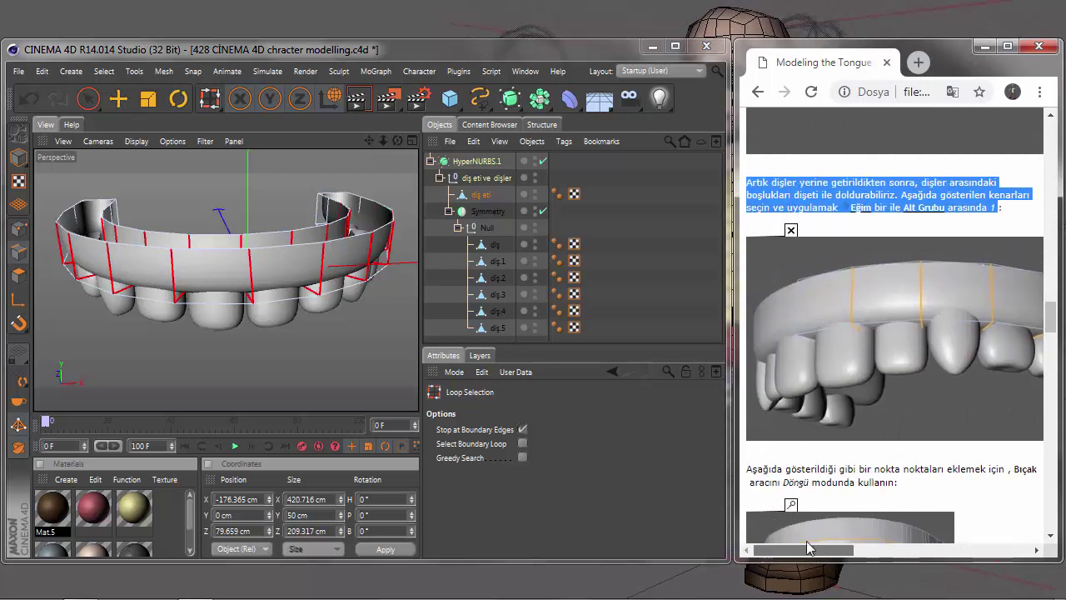
pyautogui.click(903, 222)
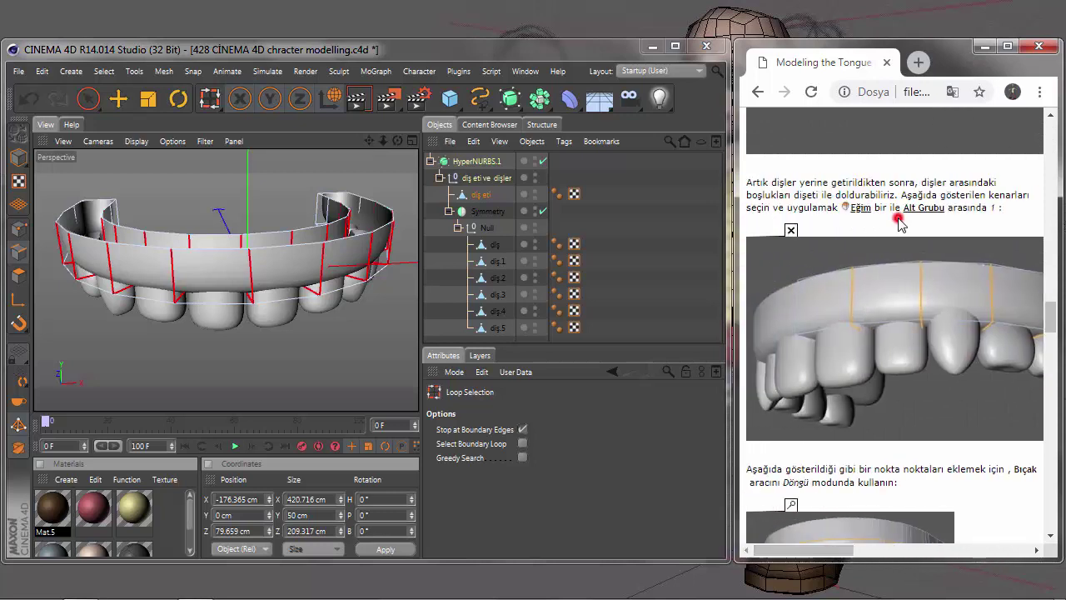
pyautogui.click(954, 91)
pyautogui.click(875, 172)
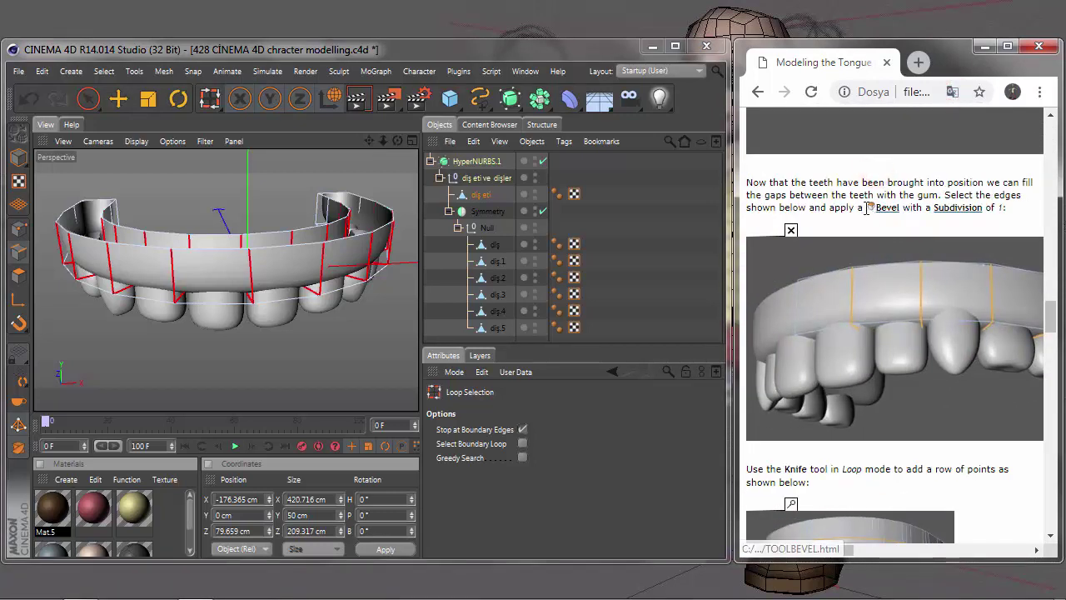
pyautogui.moveTo(870, 208); pyautogui.dragTo(1009, 208)
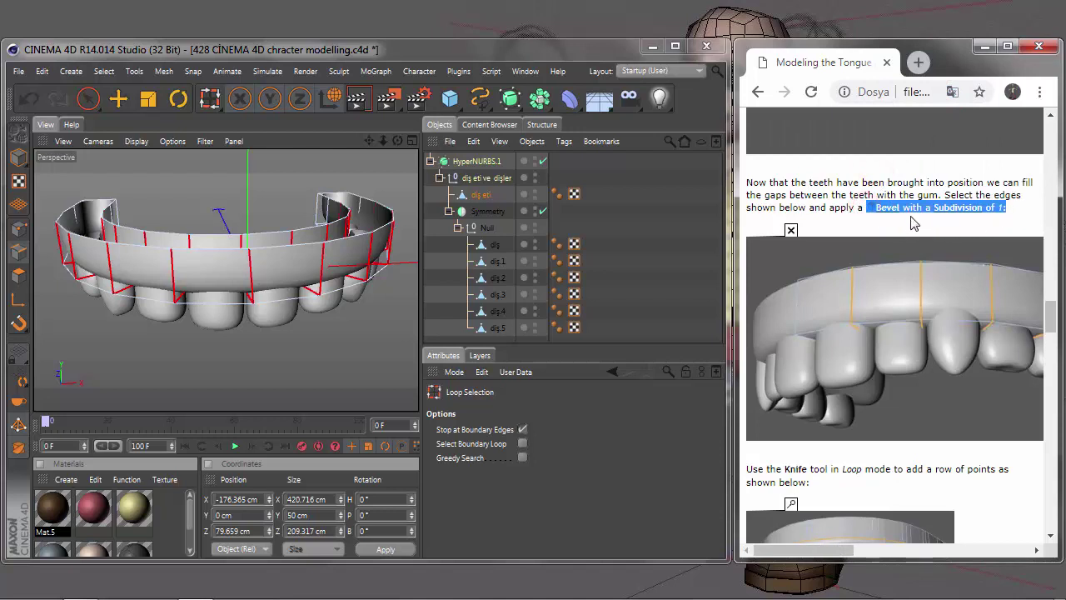
pyautogui.rightClick(273, 343)
# Start the Bevel tool on the selected gum edge loops and apply it.
pyautogui.click(307, 468)
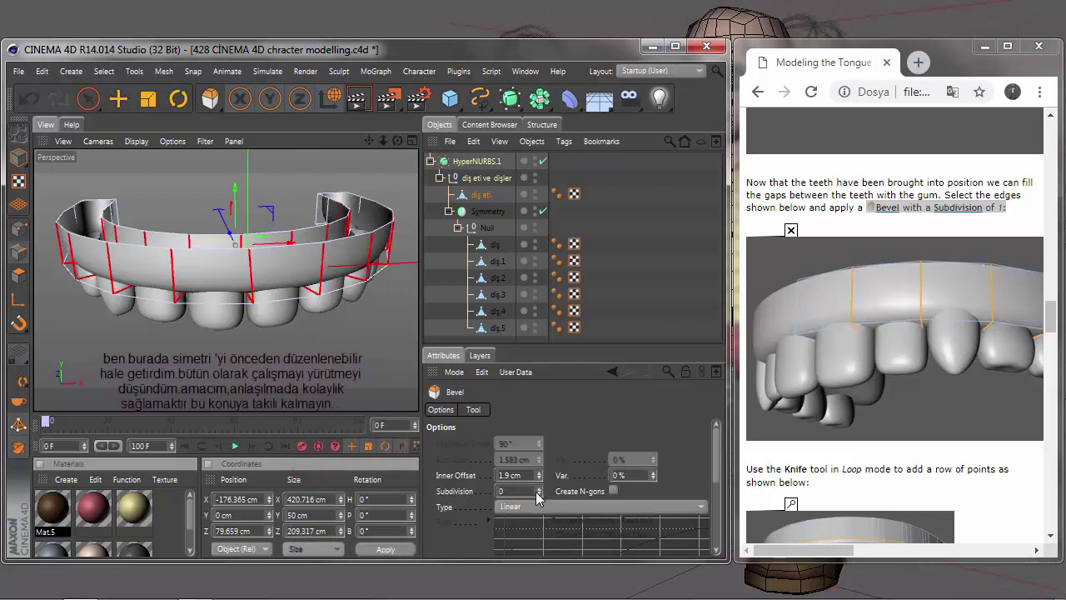
pyautogui.click(475, 410)
pyautogui.click(465, 458)
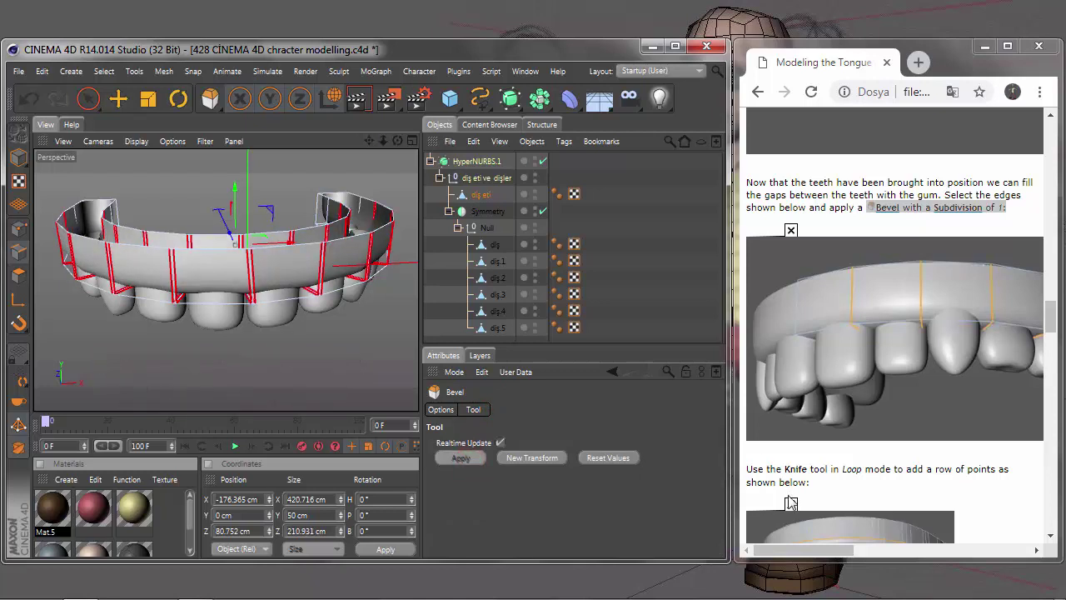
pyautogui.moveTo(785, 548); pyautogui.dragTo(941, 559)
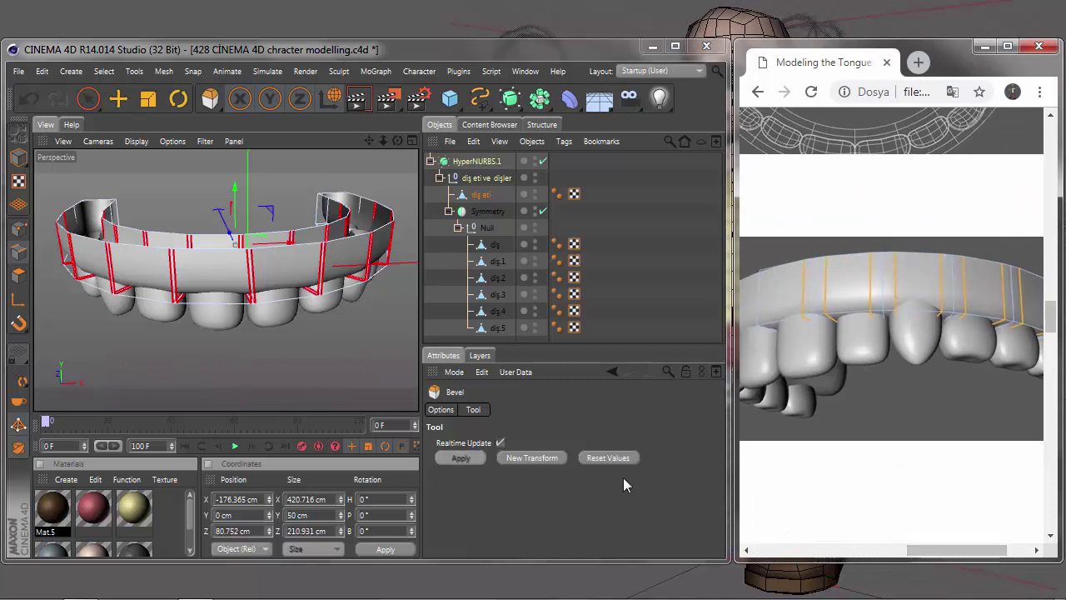
# Raise the bevel Inner Offset to 9.5 cm with Subdivision 1.
pyautogui.click(454, 410)
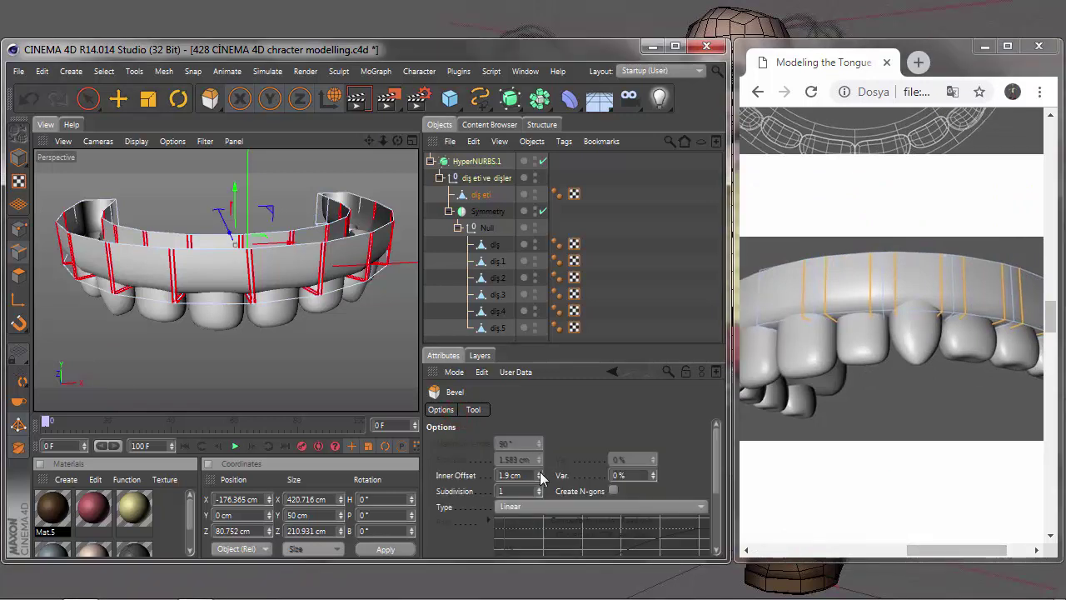
pyautogui.moveTo(539, 475); pyautogui.dragTo(539, 475)
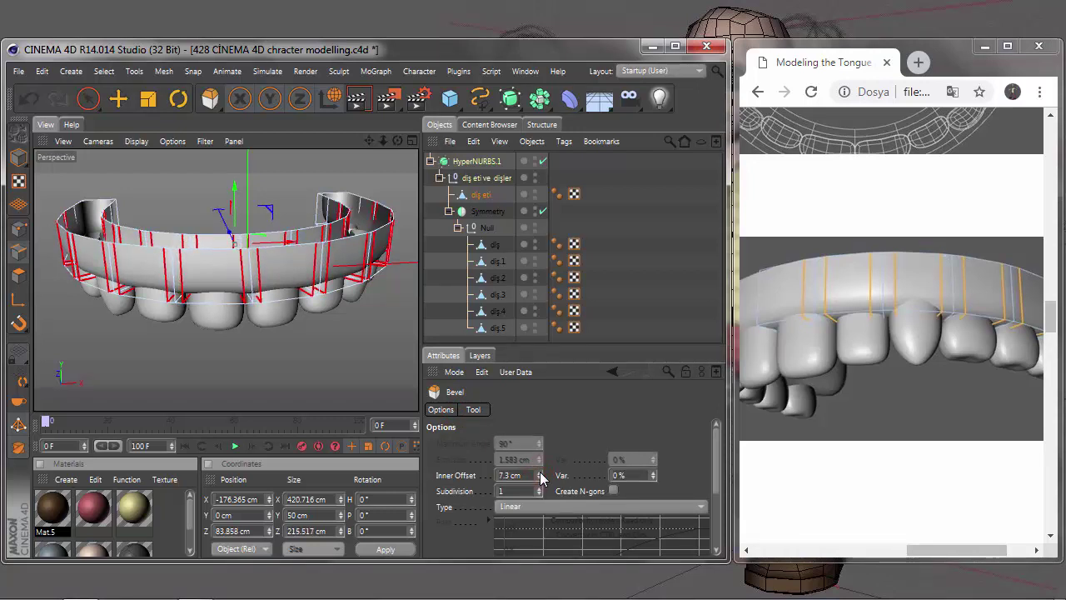
pyautogui.moveTo(397, 140); pyautogui.dragTo(397, 141)
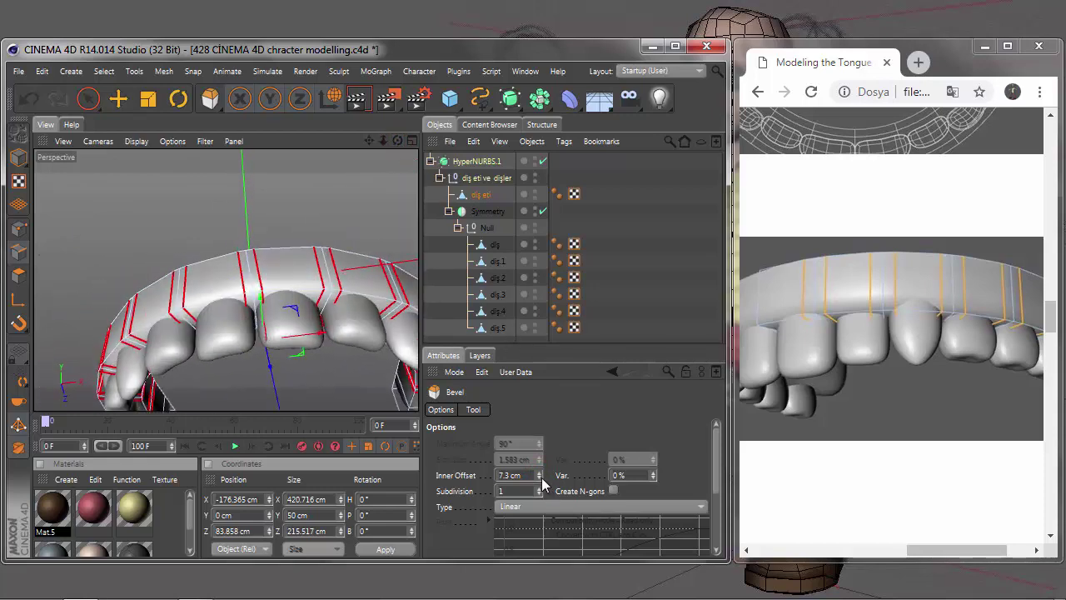
pyautogui.moveTo(540, 475); pyautogui.dragTo(539, 475)
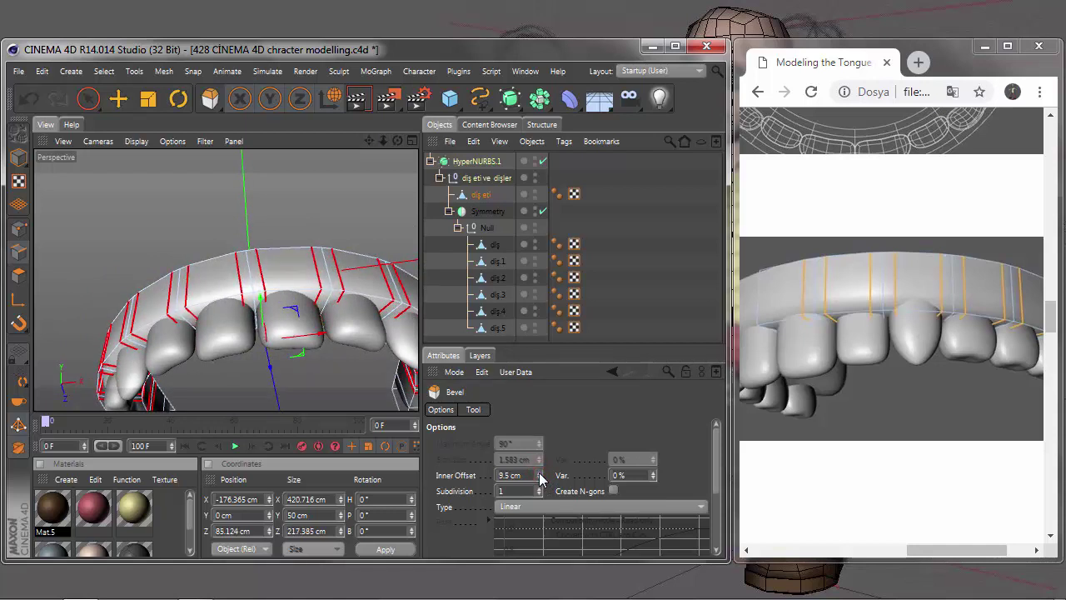
pyautogui.click(476, 409)
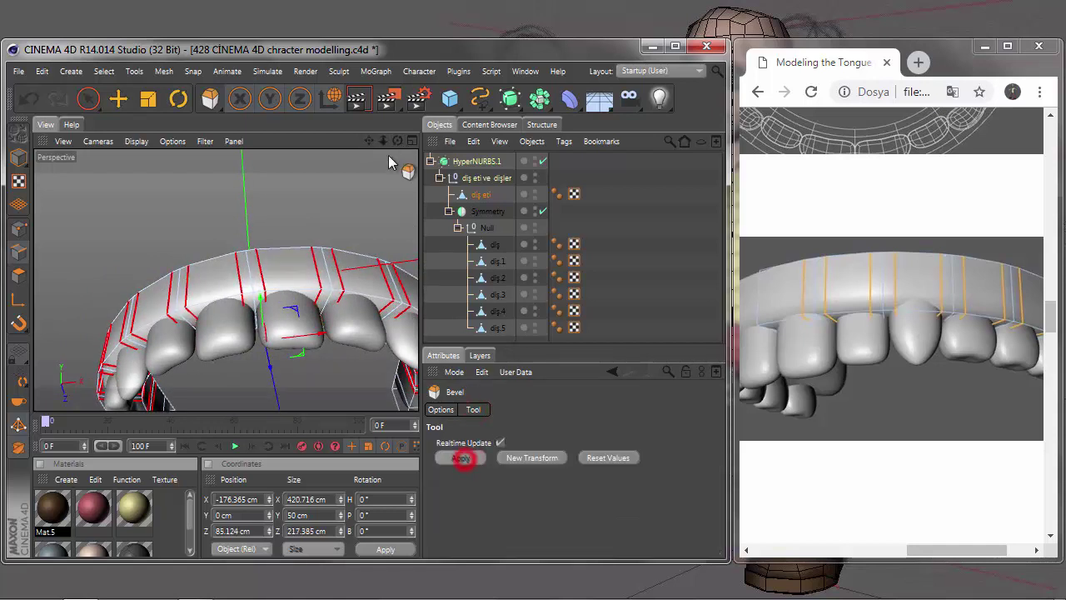
pyautogui.moveTo(396, 140); pyautogui.dragTo(397, 139)
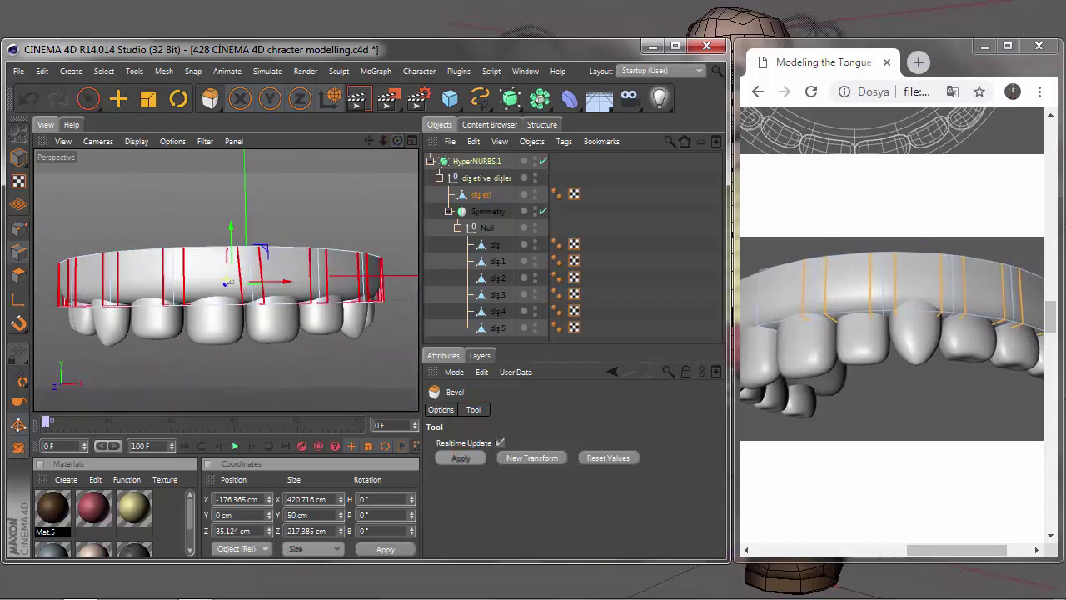
# Toggle HyperNURBS smoothing off and back on, then scroll the tutorial further down.
pyautogui.click(542, 162)
pyautogui.click(543, 162)
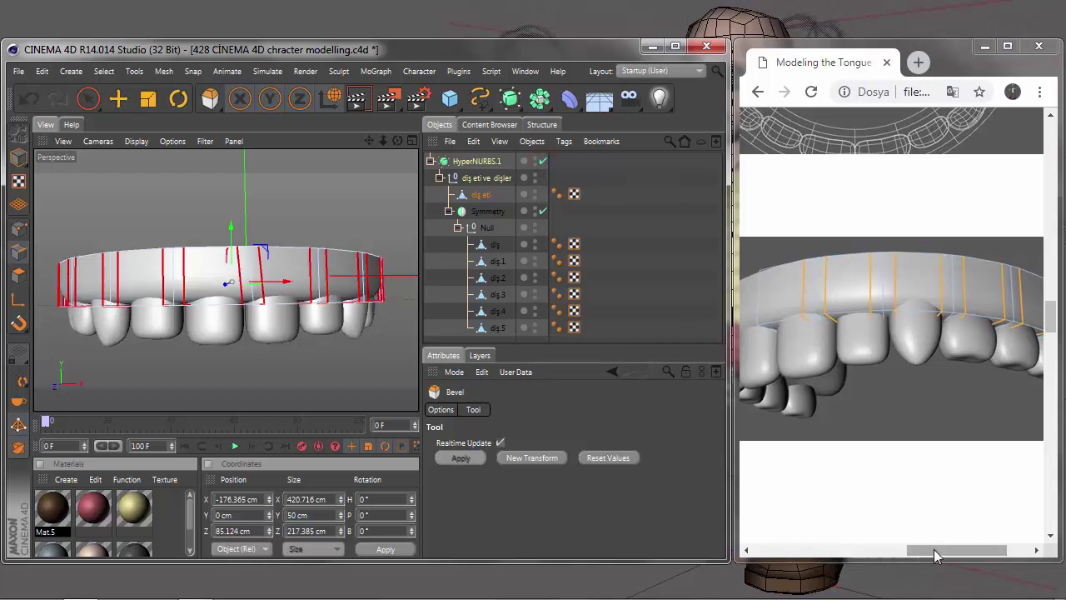
pyautogui.click(768, 147)
pyautogui.scroll(-2, 812, 308)
pyautogui.scroll(-2, 812, 308)
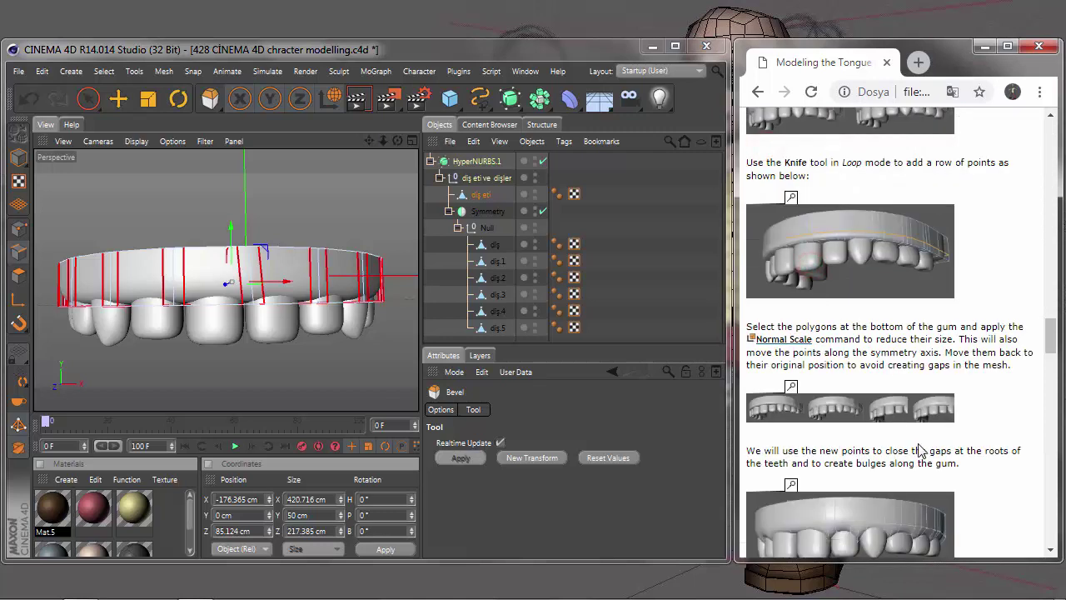
pyautogui.moveTo(1051, 354); pyautogui.dragTo(1051, 336)
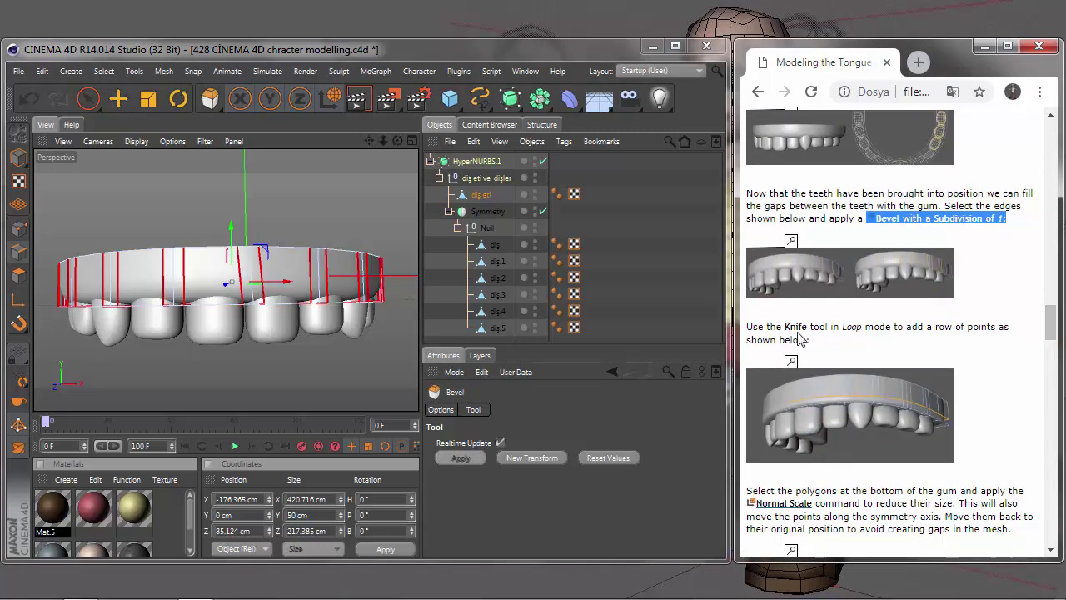
# Translate the tutorial to Turkish, mark the knife-loop paragraph, and enlarge its picture.
pyautogui.click(952, 92)
pyautogui.click(871, 191)
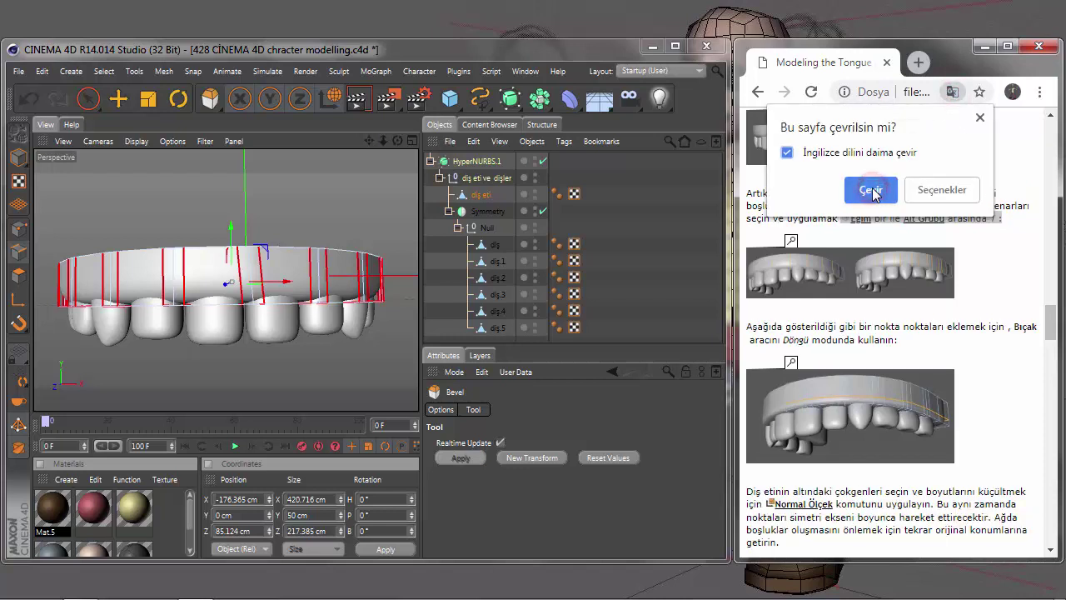
pyautogui.click(907, 345)
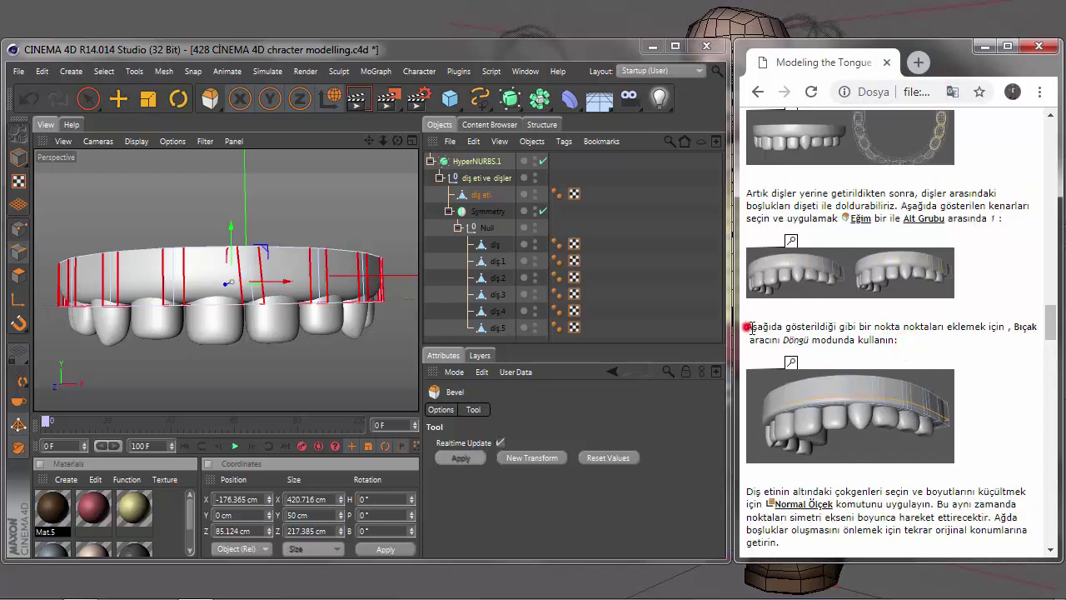
pyautogui.moveTo(746, 326); pyautogui.dragTo(891, 339)
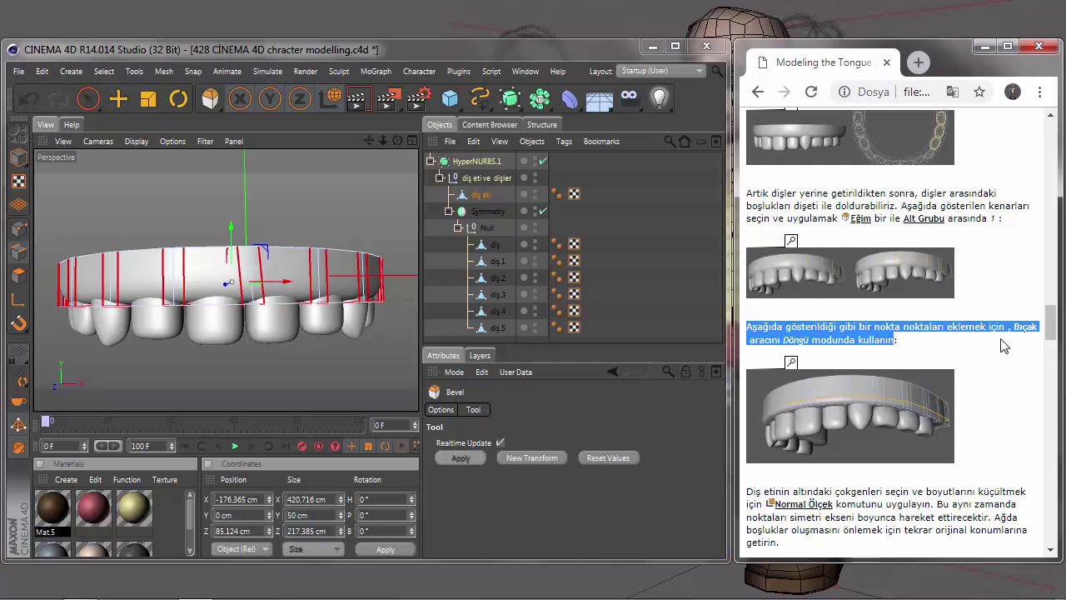
pyautogui.moveTo(1051, 325); pyautogui.dragTo(1051, 337)
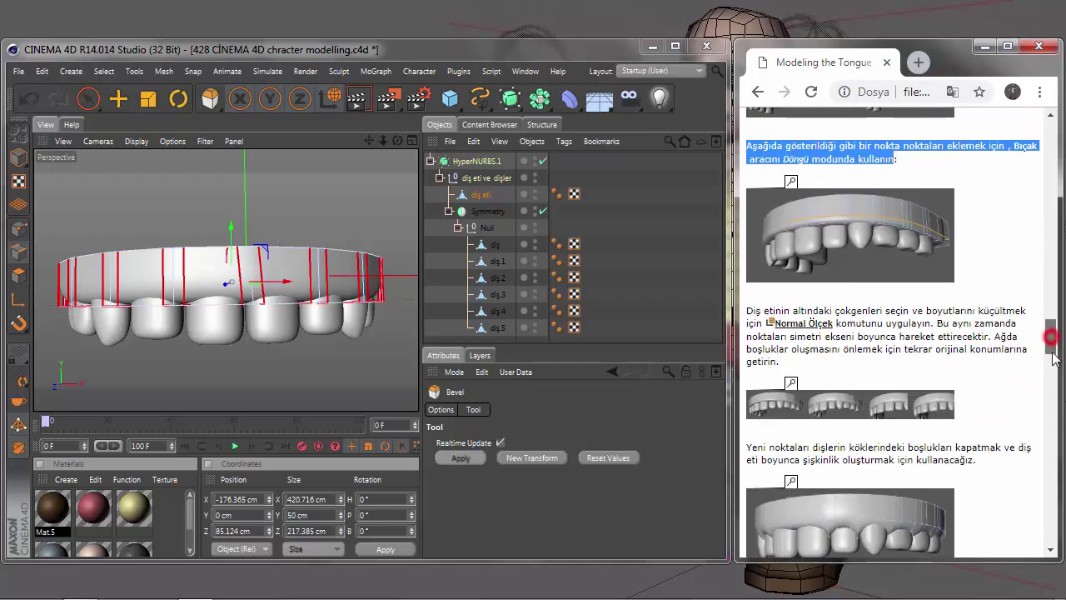
pyautogui.click(849, 250)
pyautogui.moveTo(873, 550)
pyautogui.mouseDown()
pyautogui.moveTo(939, 556)
pyautogui.moveTo(884, 556)
pyautogui.mouseUp()
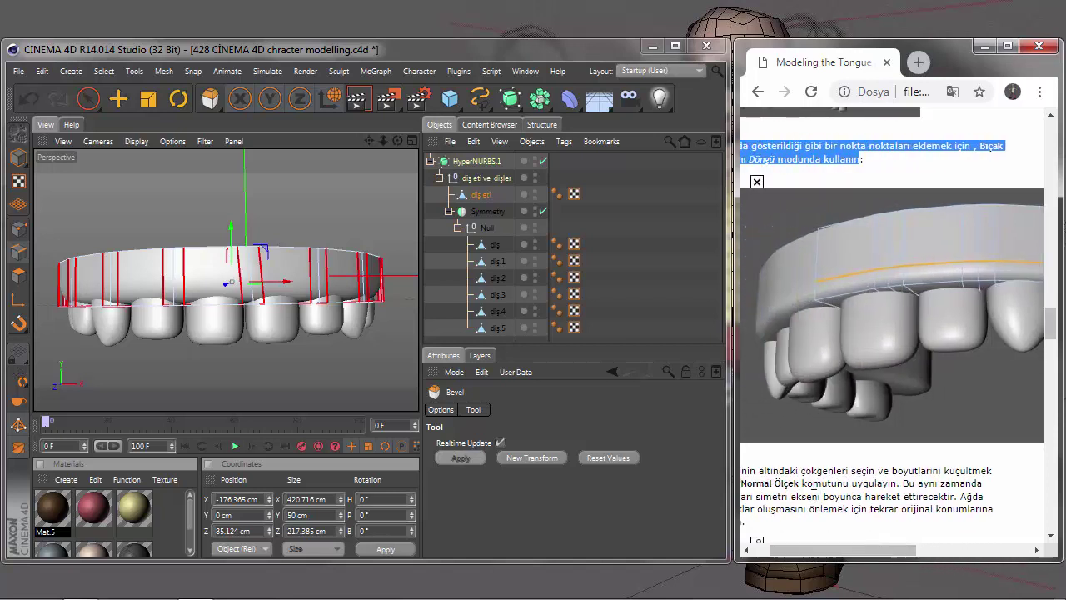
pyautogui.rightClick(312, 364)
# Cut a Loop-mode knife loop around the gum with HyperNURBS off, then re-enable it.
pyautogui.click(338, 349)
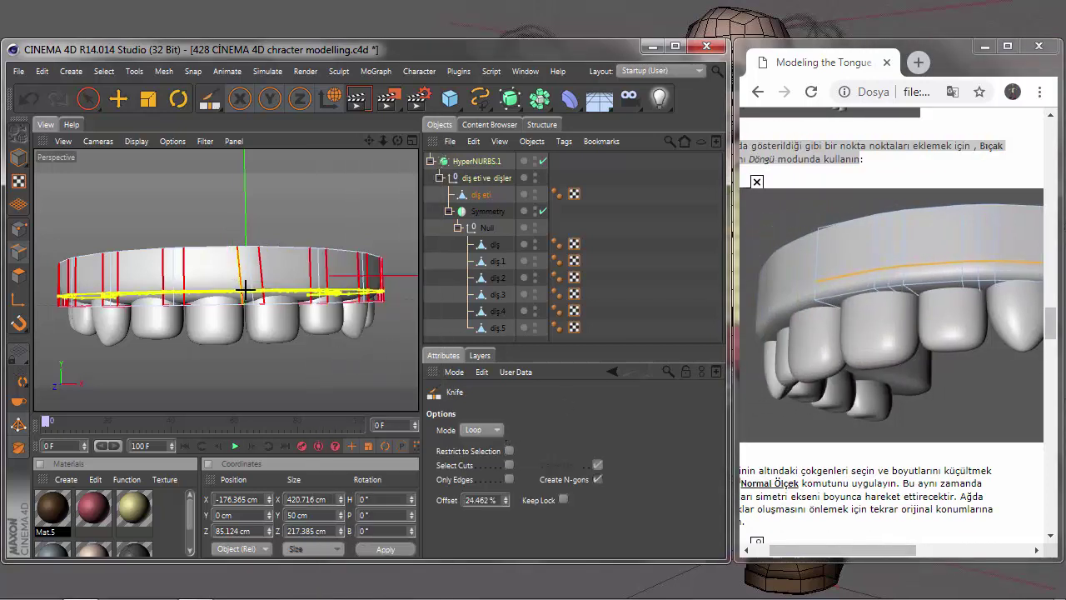
pyautogui.click(542, 160)
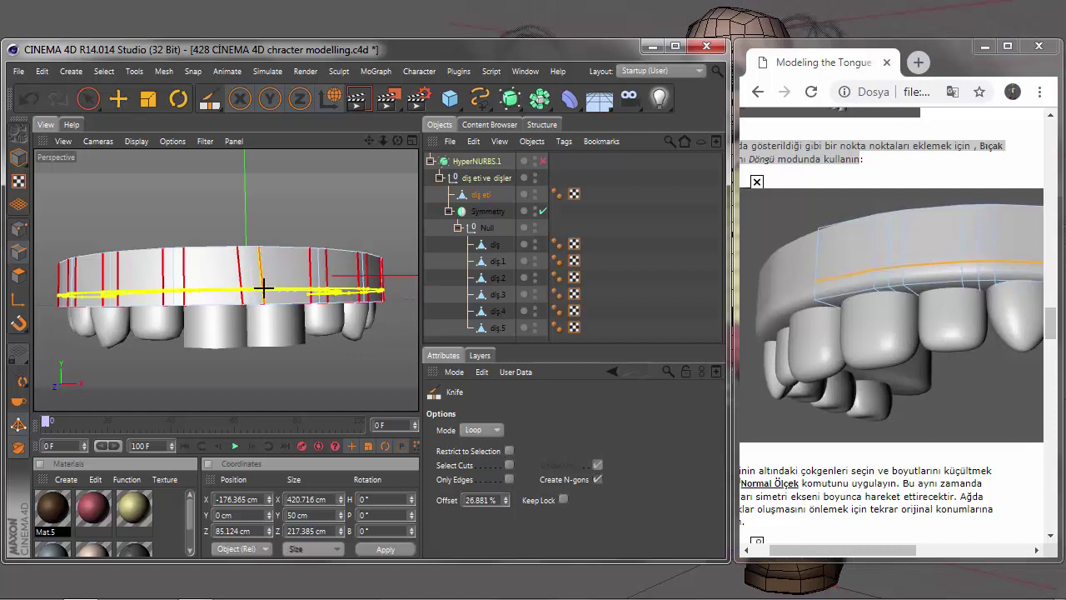
pyautogui.click(263, 288)
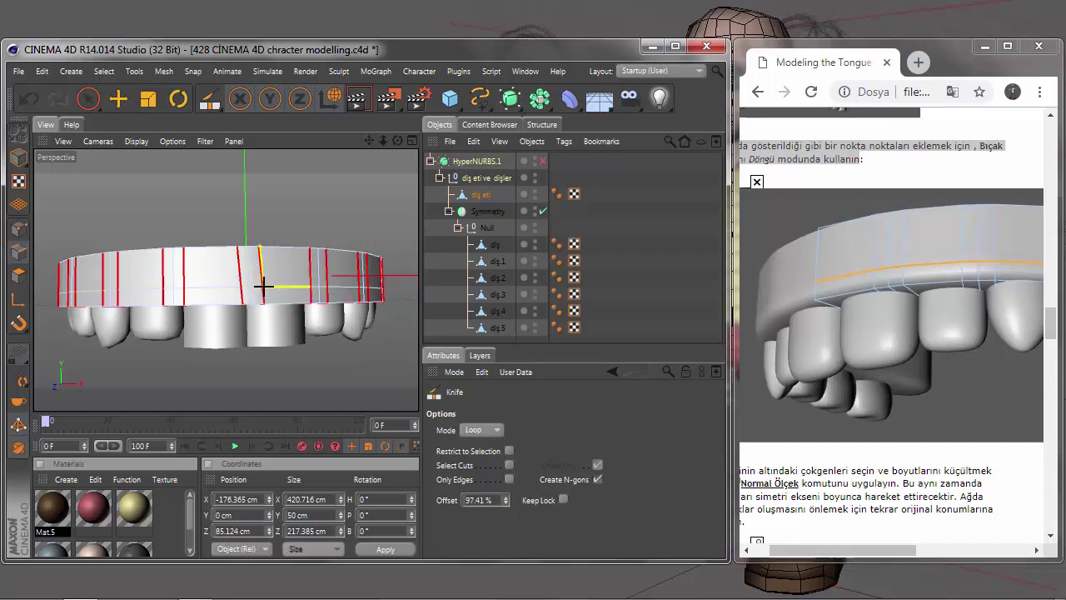
pyautogui.click(542, 162)
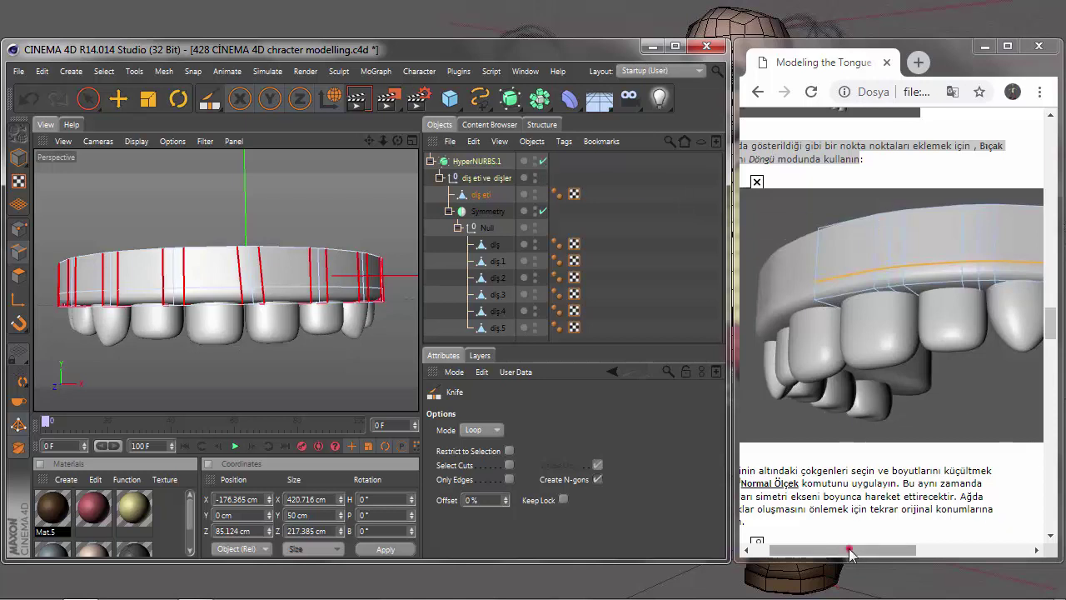
pyautogui.moveTo(844, 550); pyautogui.dragTo(828, 550)
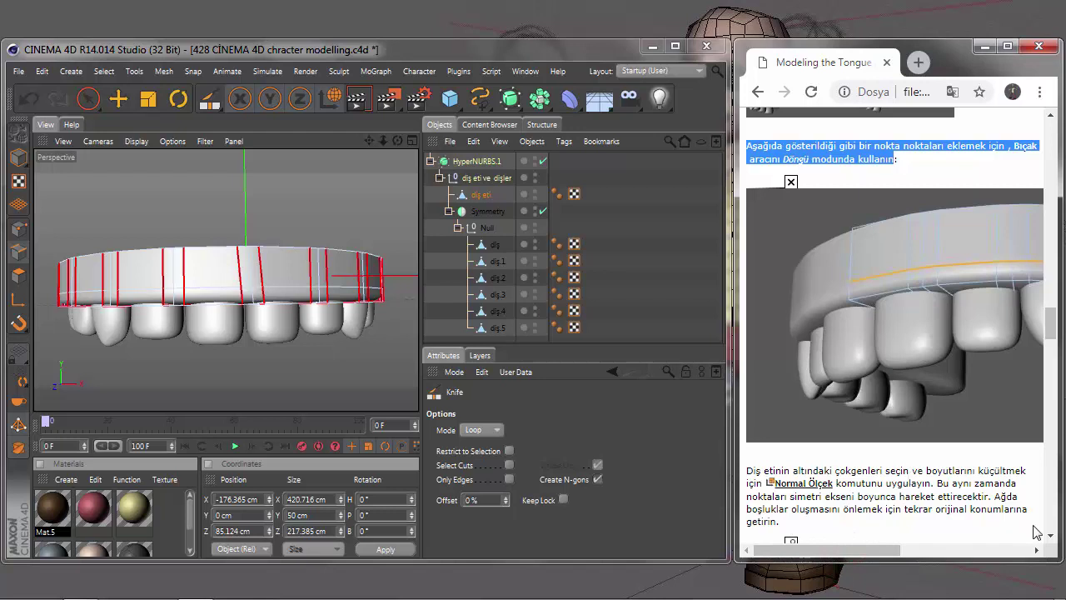
# Highlight the Normal Scale paragraph, hide the teeth, and show unsmoothed gum polygons from above.
pyautogui.click(1052, 539)
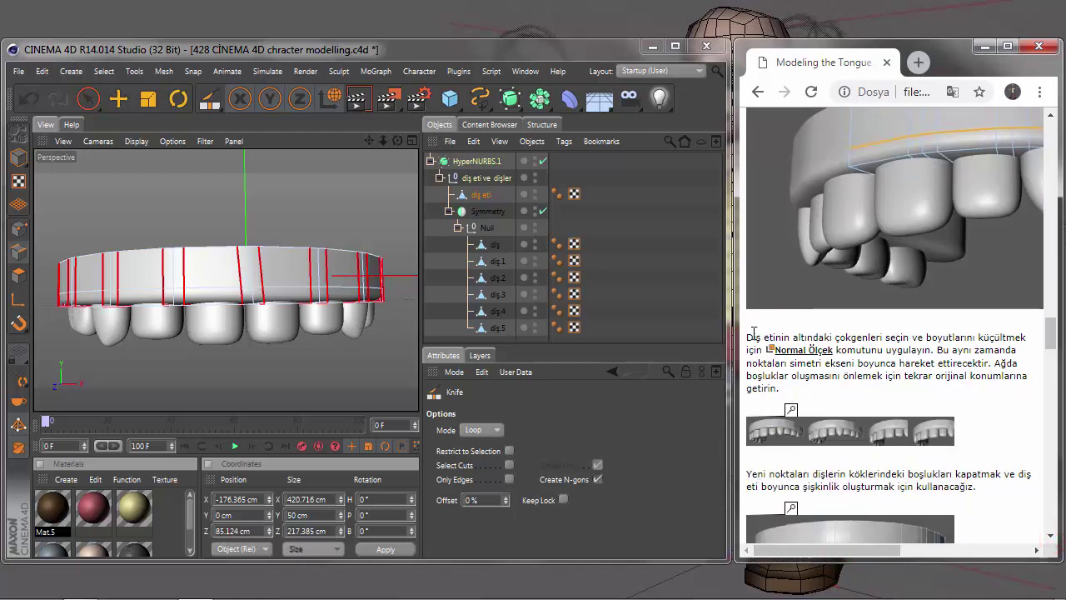
pyautogui.moveTo(747, 342); pyautogui.dragTo(820, 393)
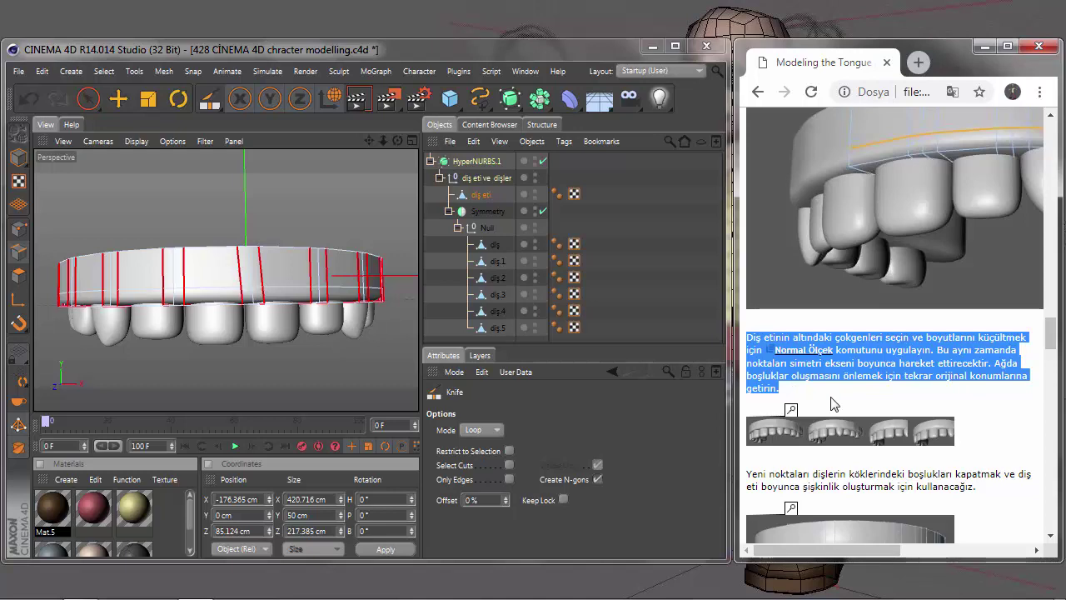
pyautogui.moveTo(398, 141)
pyautogui.mouseDown()
pyautogui.moveTo(365, 143)
pyautogui.moveTo(375, 140)
pyautogui.mouseUp()
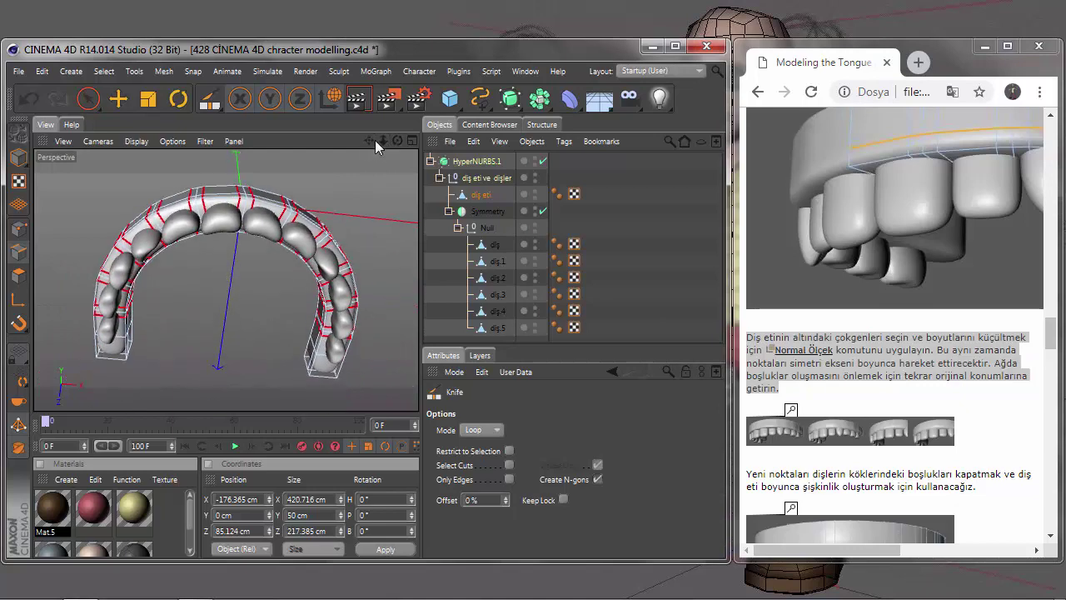
pyautogui.moveTo(535, 328); pyautogui.dragTo(536, 244)
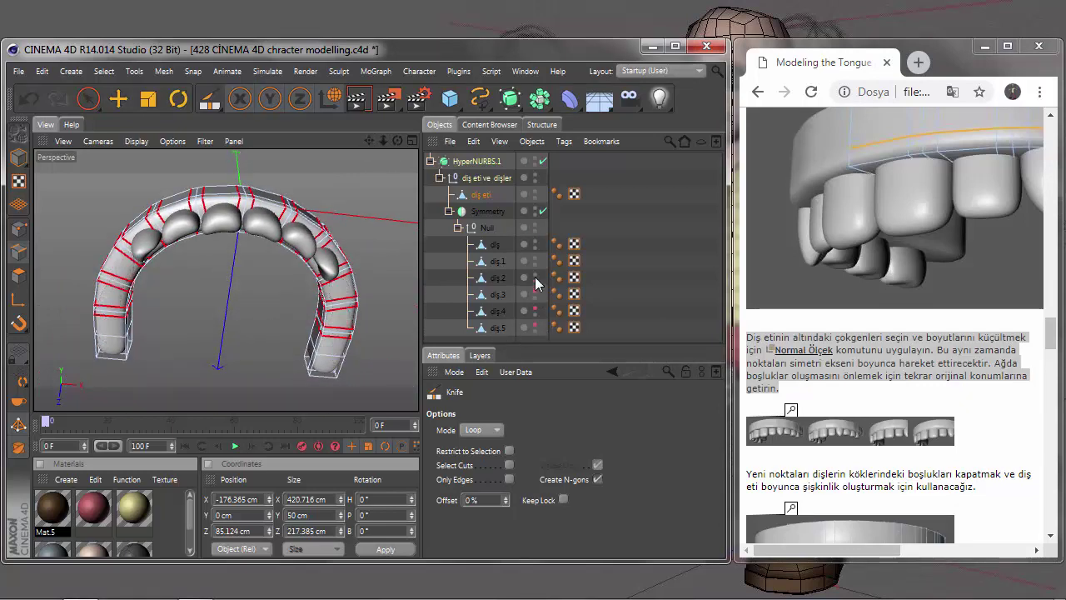
pyautogui.click(19, 274)
pyautogui.click(543, 161)
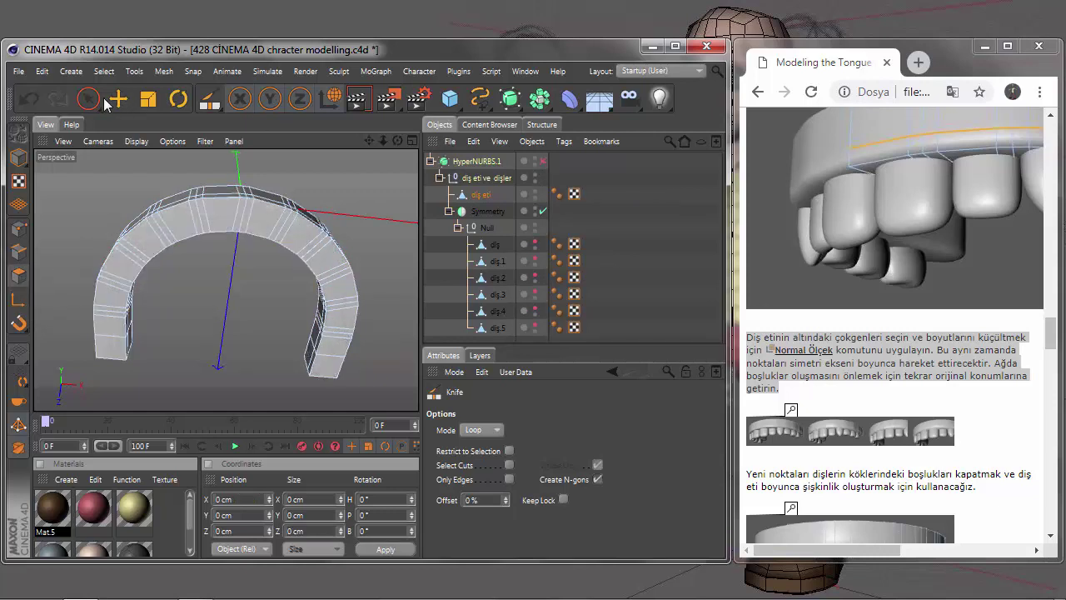
# Paint-select the bottom polygons along the underside of the gum arch with Live Selection.
pyautogui.press('e')
pyautogui.press('9')
pyautogui.click(111, 348)
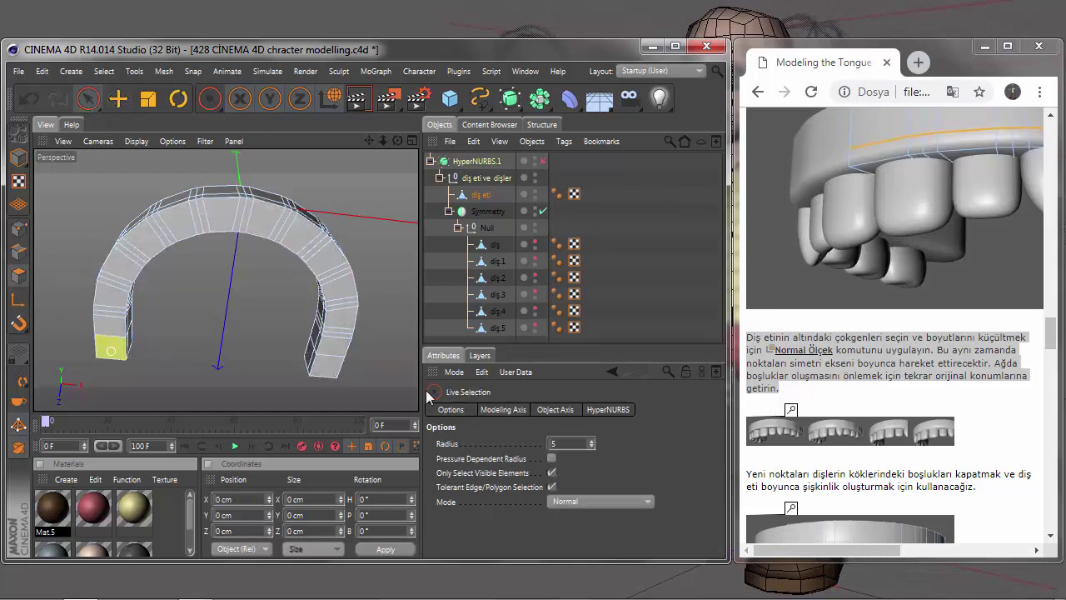
pyautogui.moveTo(117, 353)
pyautogui.mouseDown()
pyautogui.moveTo(124, 281)
pyautogui.moveTo(144, 254)
pyautogui.moveTo(192, 223)
pyautogui.moveTo(246, 218)
pyautogui.moveTo(324, 254)
pyautogui.moveTo(341, 313)
pyautogui.moveTo(335, 367)
pyautogui.mouseUp()
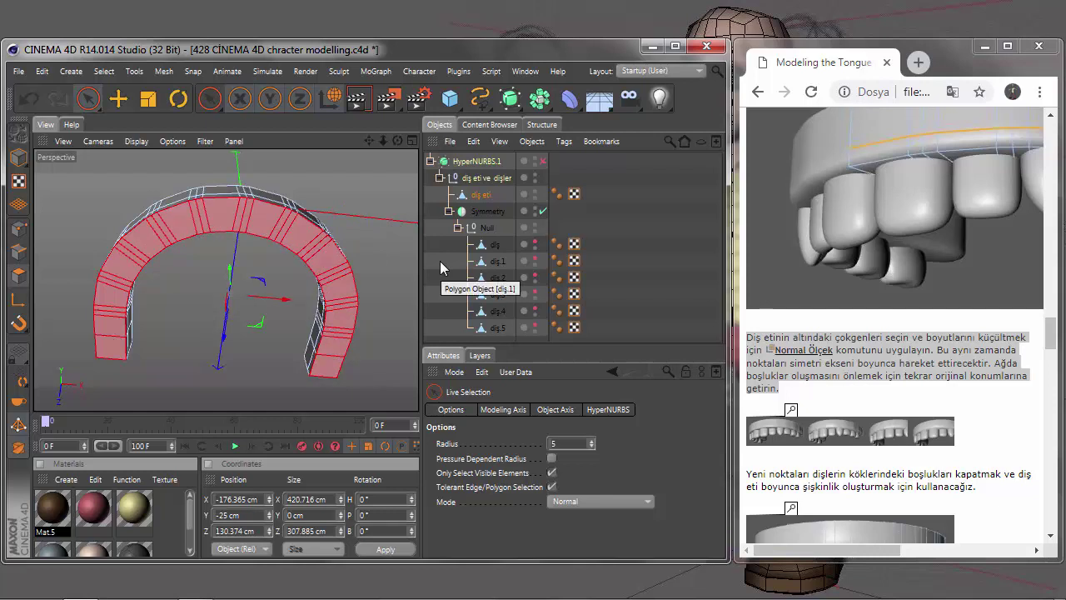
# Consult the tutorial, orbit to check the selection, and make all the teeth visible again.
pyautogui.click(921, 439)
pyautogui.scroll(-1, 1051, 341)
pyautogui.moveTo(1051, 343); pyautogui.dragTo(1051, 354)
pyautogui.moveTo(804, 551)
pyautogui.mouseDown()
pyautogui.moveTo(899, 560)
pyautogui.moveTo(825, 561)
pyautogui.moveTo(959, 558)
pyautogui.mouseUp()
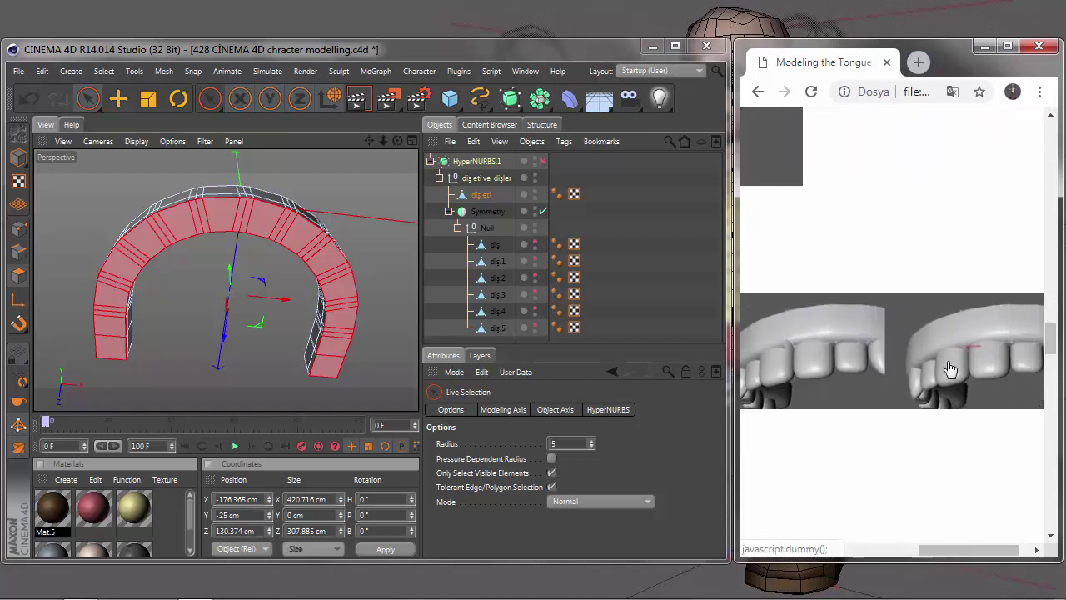
pyautogui.moveTo(250, 283)
pyautogui.keyDown('alt'); pyautogui.mouseDown()
pyautogui.moveTo(217, 275)
pyautogui.moveTo(226, 279)
pyautogui.mouseUp(); pyautogui.keyUp('alt')
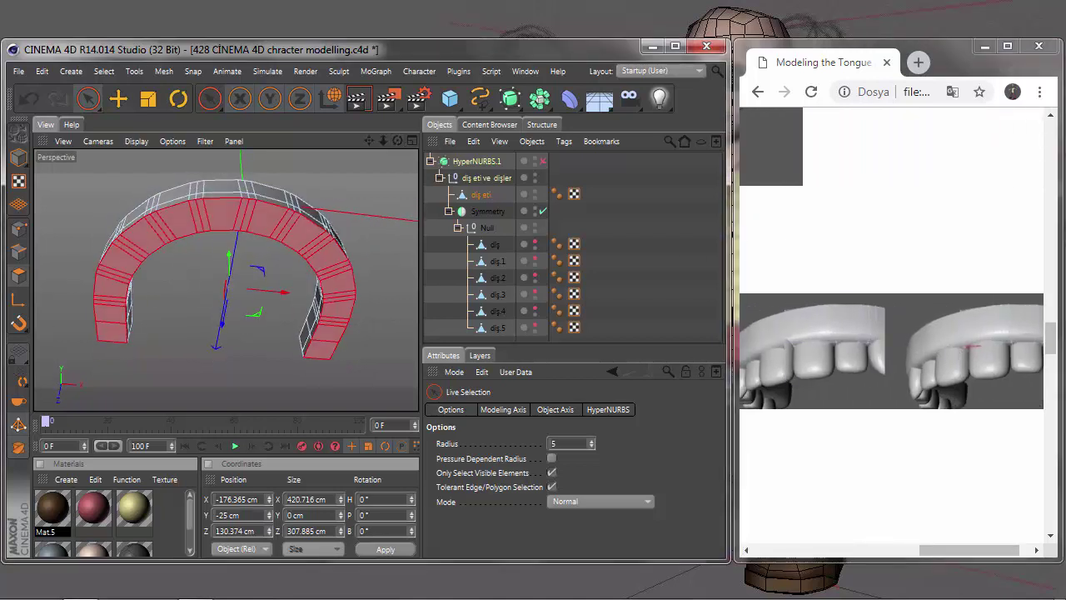
pyautogui.moveTo(536, 244); pyautogui.dragTo(534, 327)
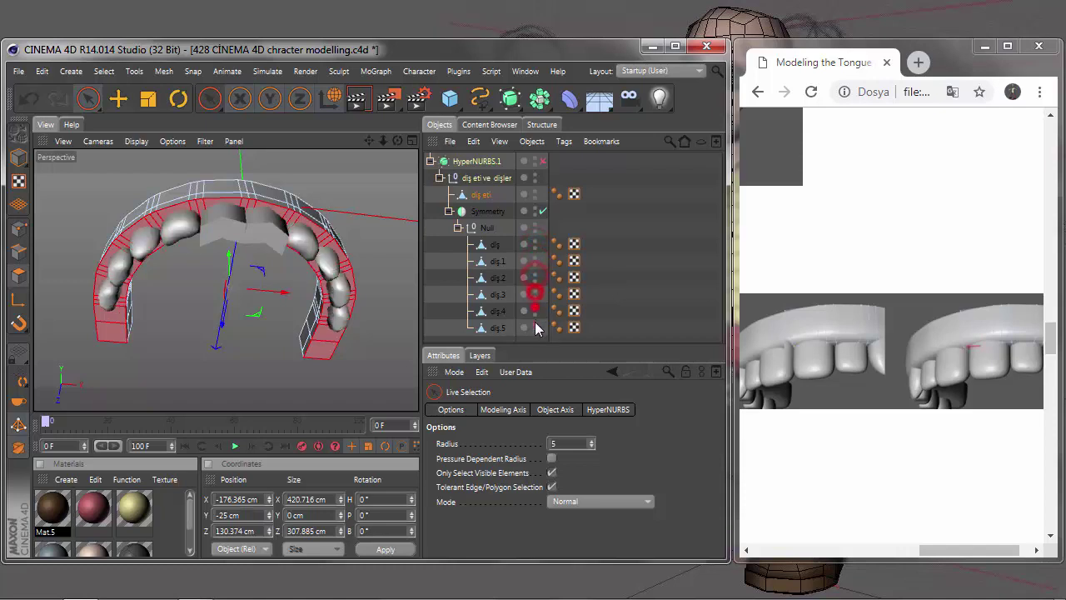
# Re-enable HyperNURBS and normal-scale the selected bottom gum polygons inward, then orbit and deselect to inspect.
pyautogui.click(542, 162)
pyautogui.press('t')
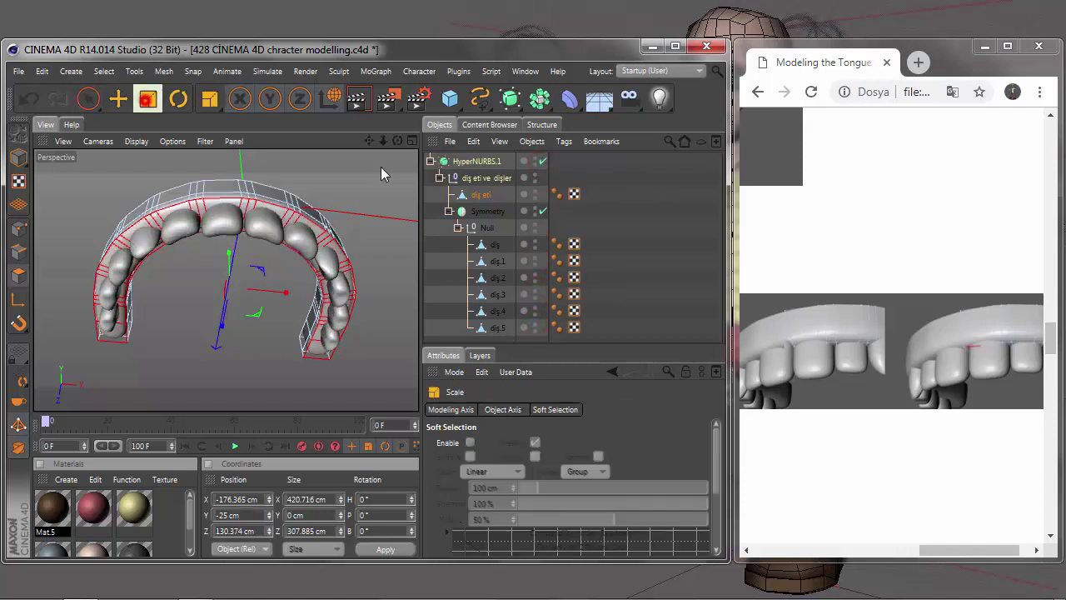
pyautogui.moveTo(381, 166)
pyautogui.keyDown('alt'); pyautogui.mouseDown()
pyautogui.moveTo(403, 200)
pyautogui.moveTo(341, 263)
pyautogui.mouseUp(); pyautogui.keyUp('alt')
pyautogui.moveTo(225, 279)
pyautogui.keyDown('alt'); pyautogui.mouseDown()
pyautogui.moveTo(374, 150)
pyautogui.moveTo(397, 166)
pyautogui.moveTo(375, 229)
pyautogui.moveTo(425, 215)
pyautogui.mouseUp(); pyautogui.keyUp('alt')
pyautogui.click(605, 338)
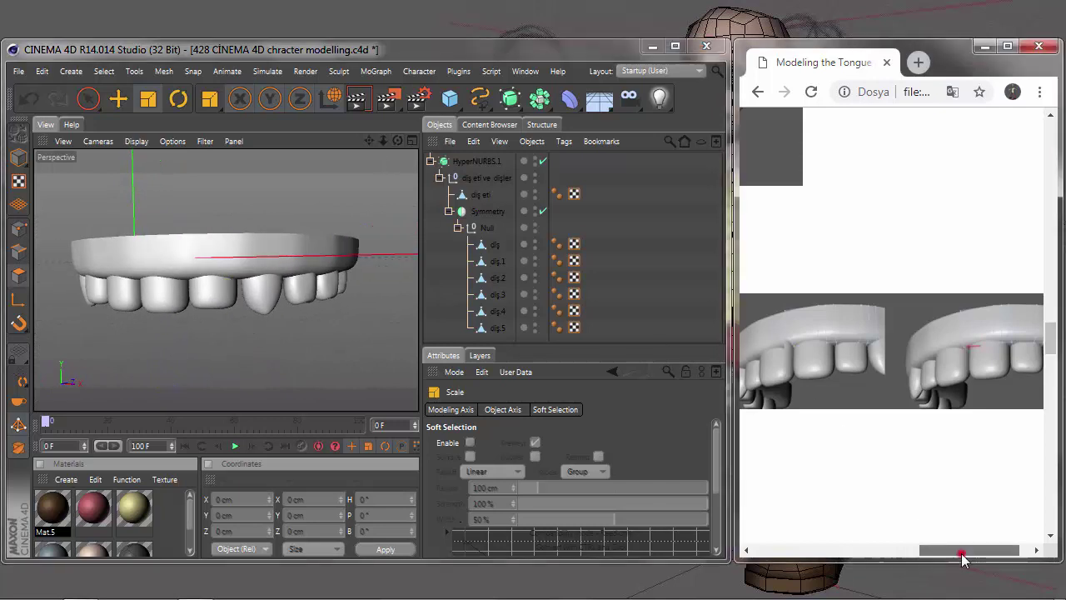
# Scroll the tutorial to the step on closing tooth-root gaps and clear the text highlight.
pyautogui.moveTo(962, 550)
pyautogui.mouseDown()
pyautogui.moveTo(982, 553)
pyautogui.moveTo(787, 549)
pyautogui.mouseUp()
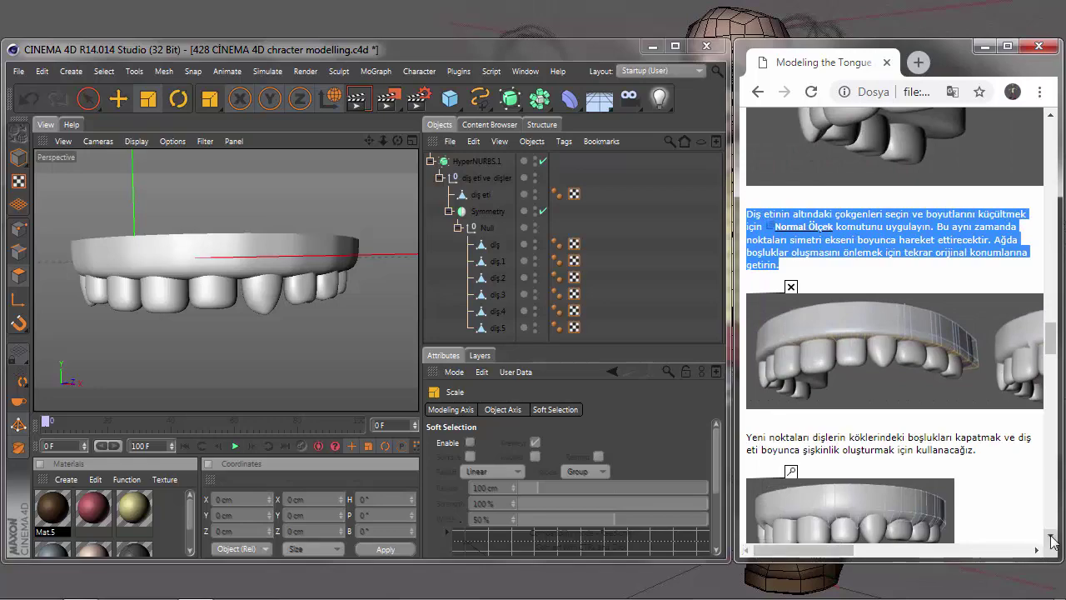
pyautogui.click(1051, 537)
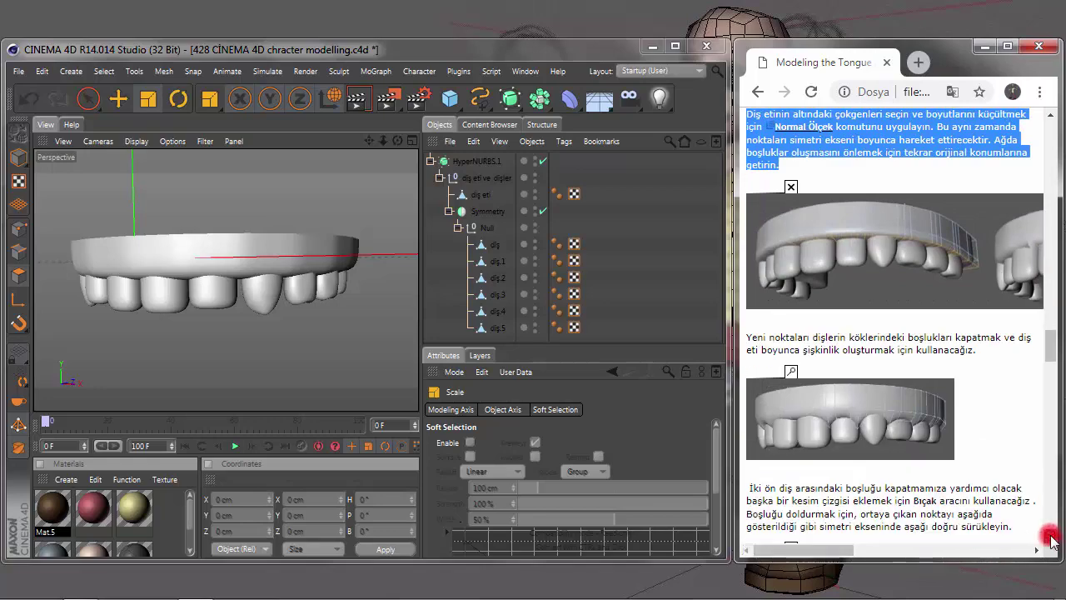
pyautogui.click(746, 340)
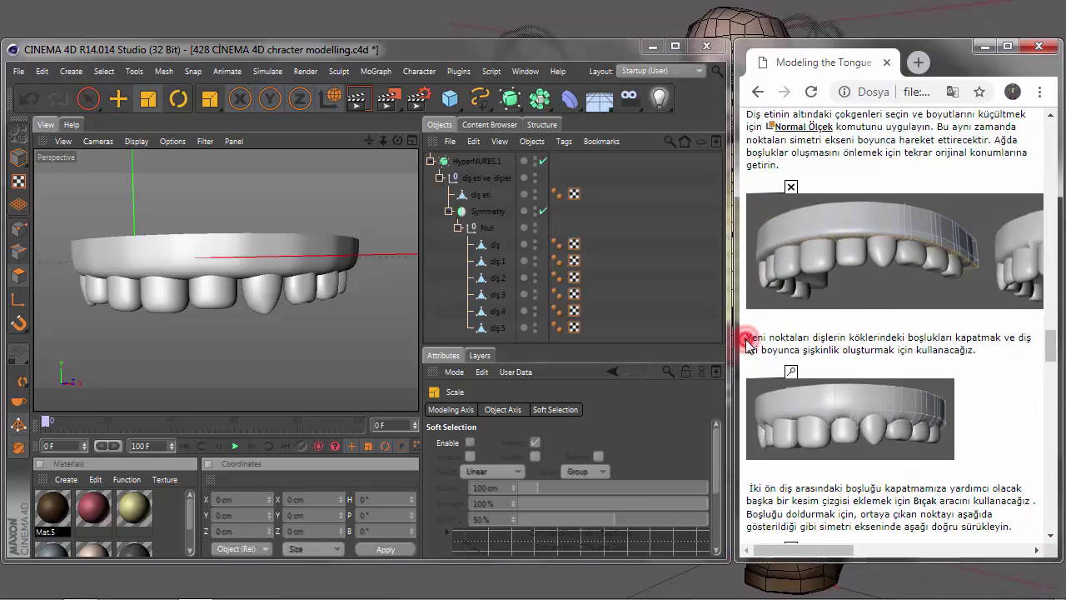